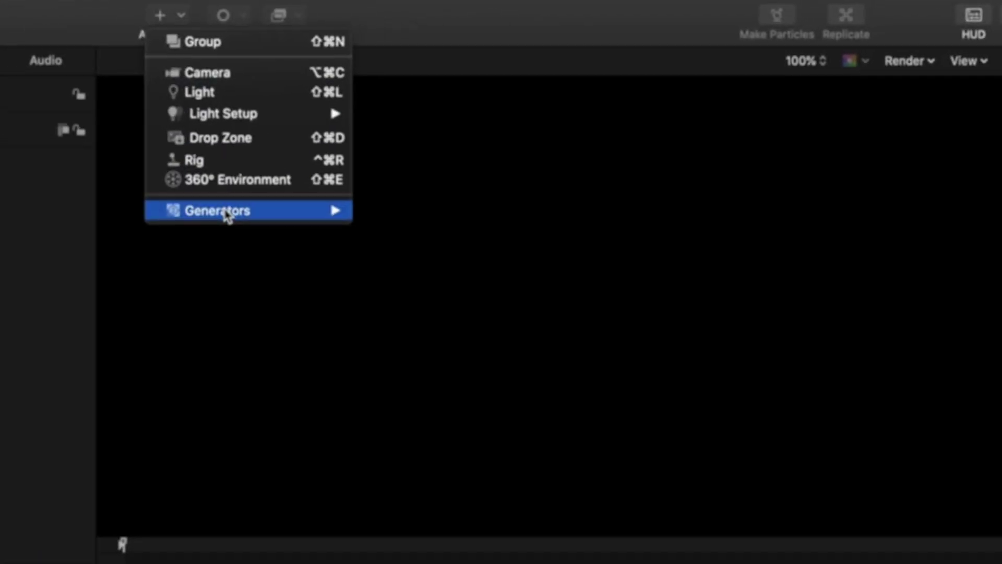
Step: Add a Color Solid generator and set its colour to white
mouse_move(515, 137)
mouse_move(443, 222)
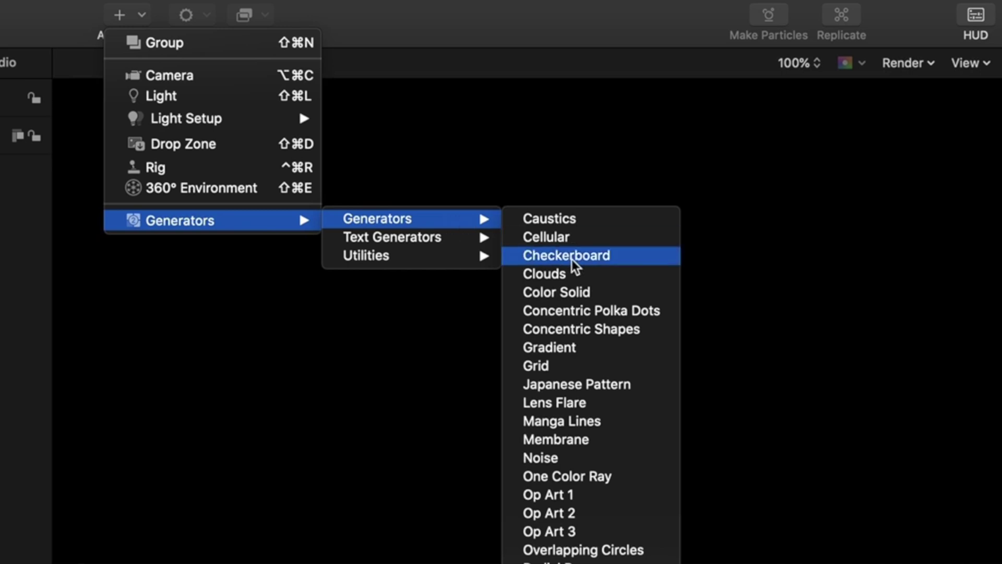
click(590, 291)
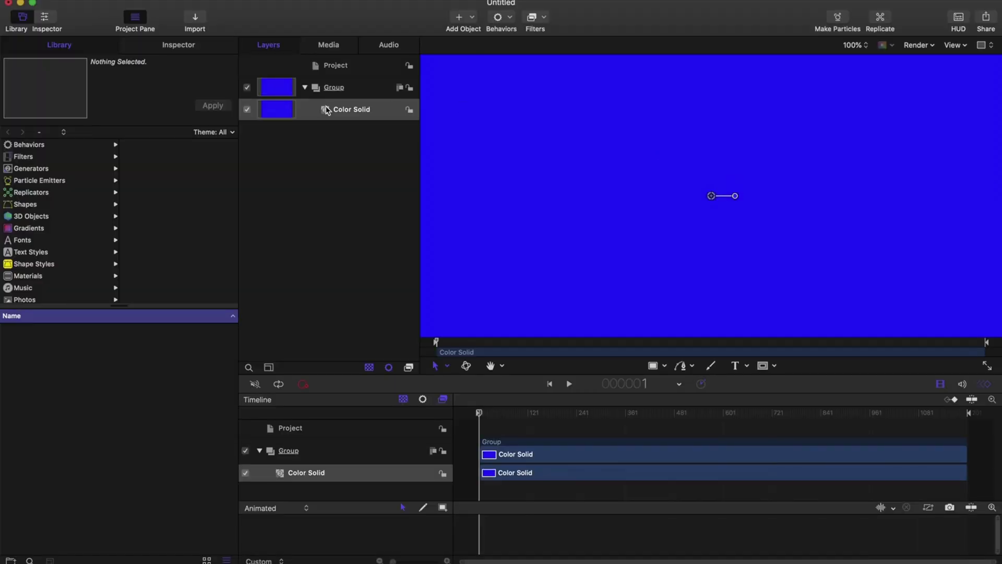
click(328, 114)
click(139, 44)
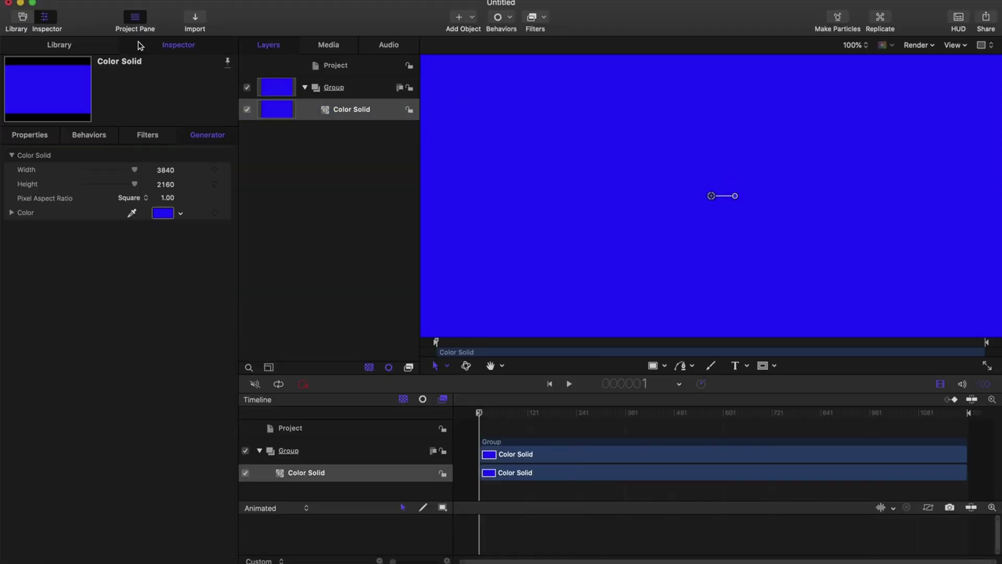
click(162, 212)
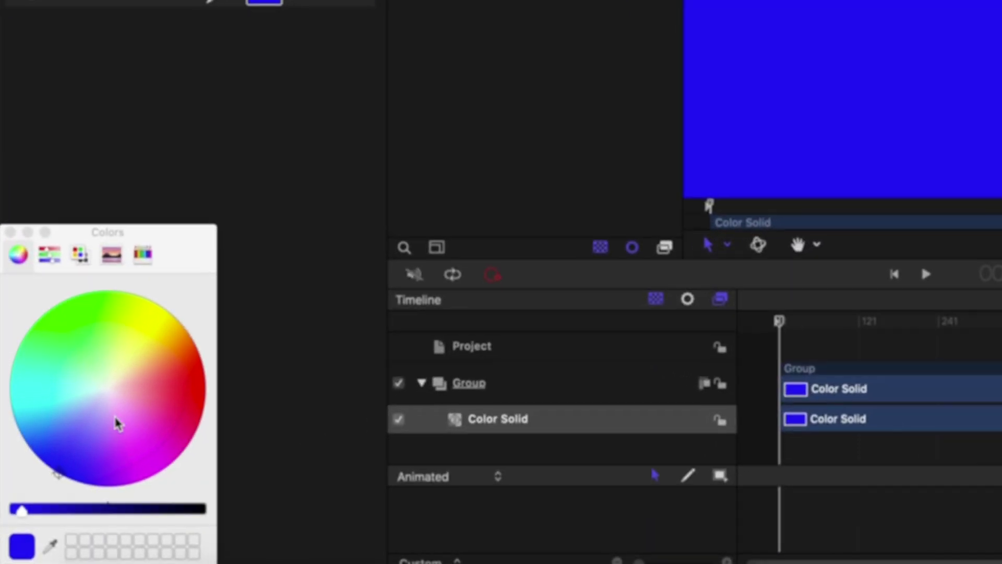
click(114, 381)
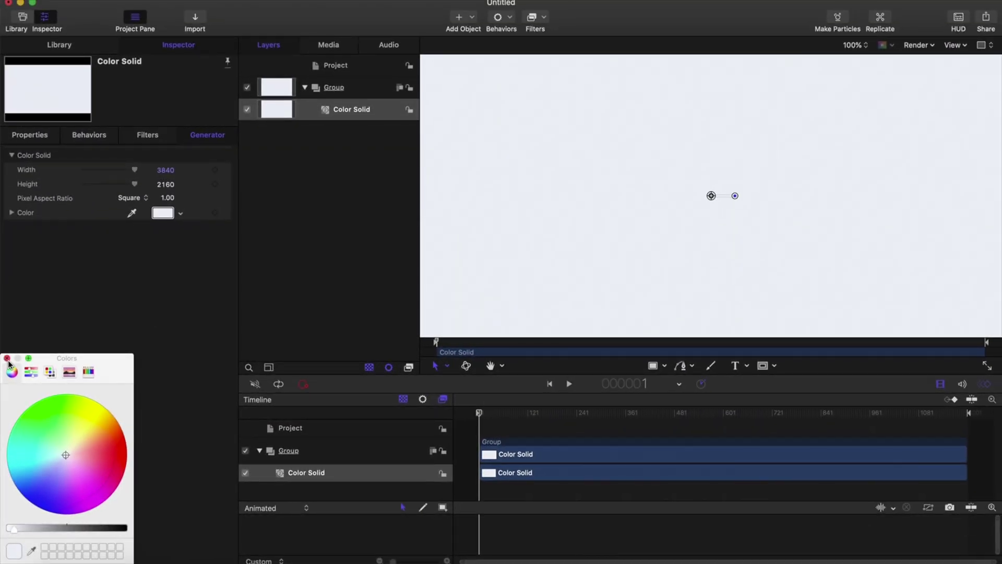
click(7, 358)
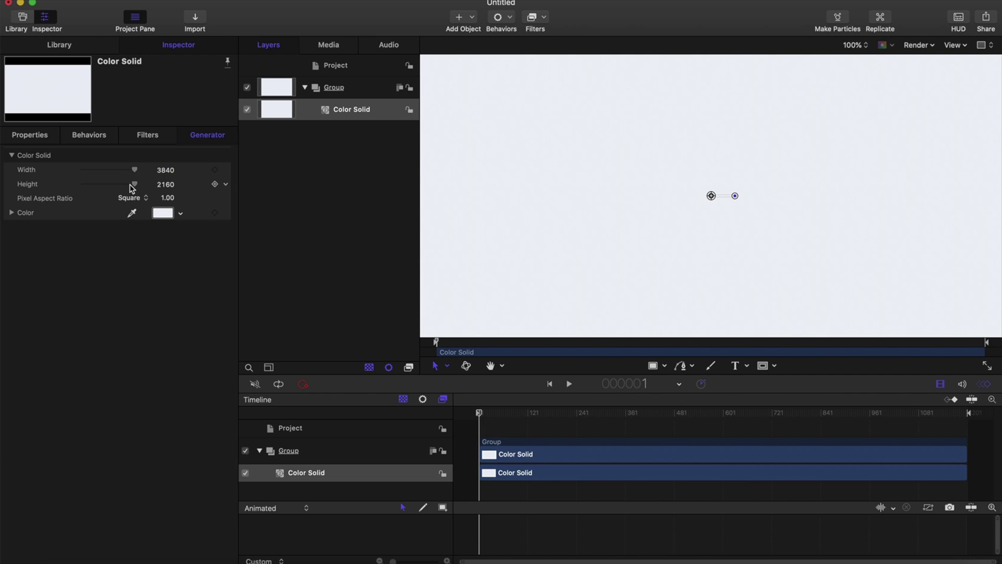
Step: Scale the white solid down to a small rectangle of about 19%
click(31, 136)
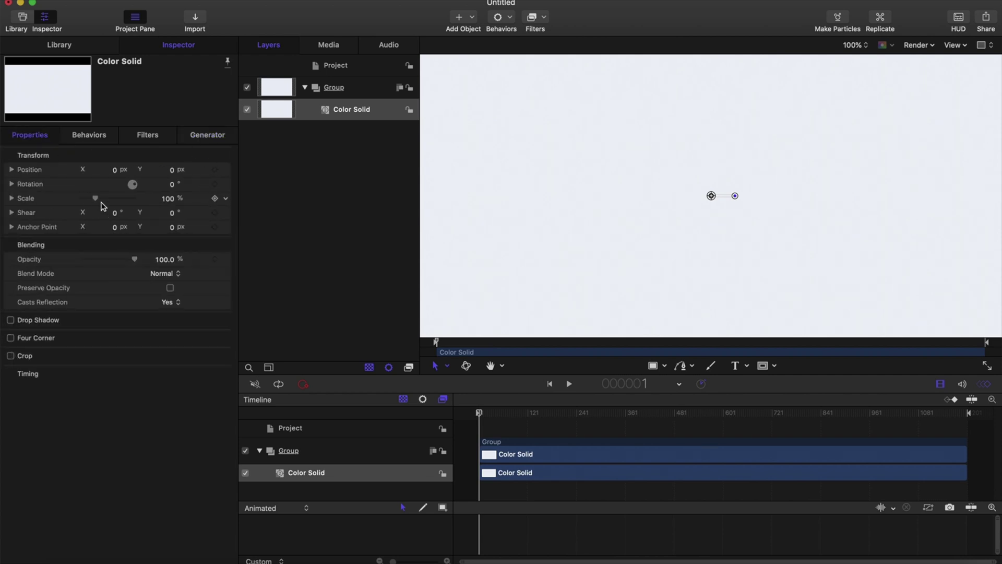
drag(95, 201, 84, 205)
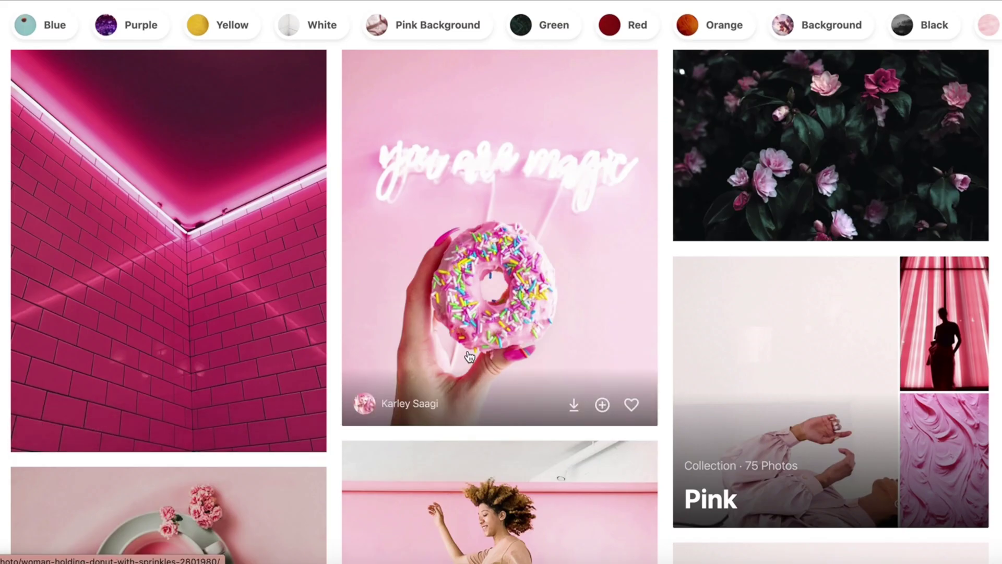
scroll(470, 357, down, 15)
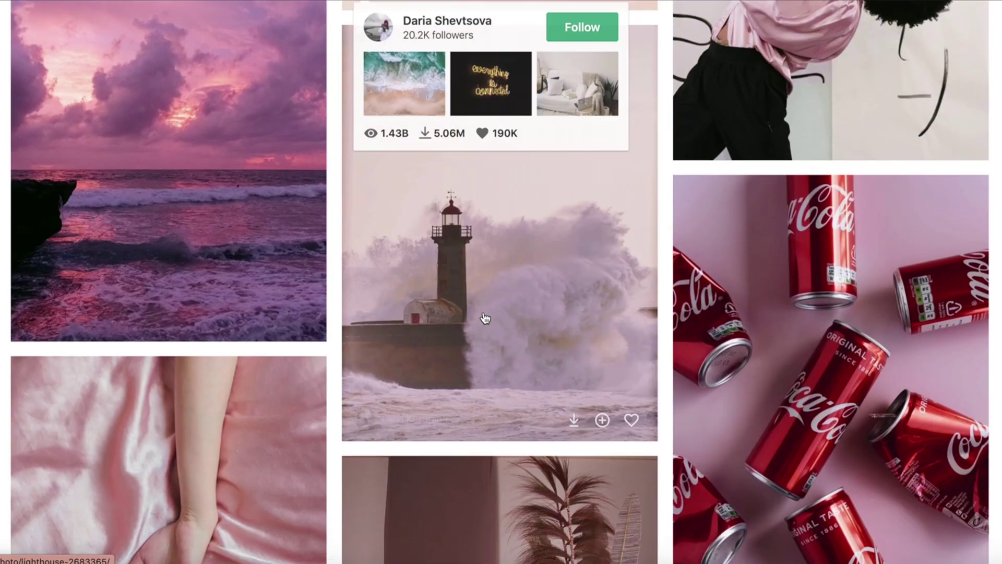
scroll(485, 318, down, 10)
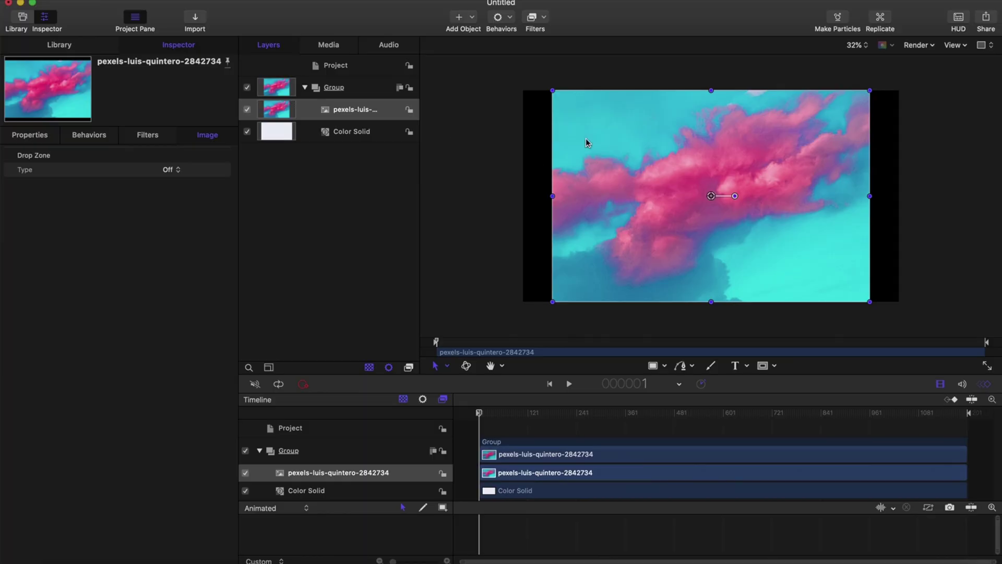
Step: Shrink the clouds photo to 15% and move it up and to the left
click(37, 135)
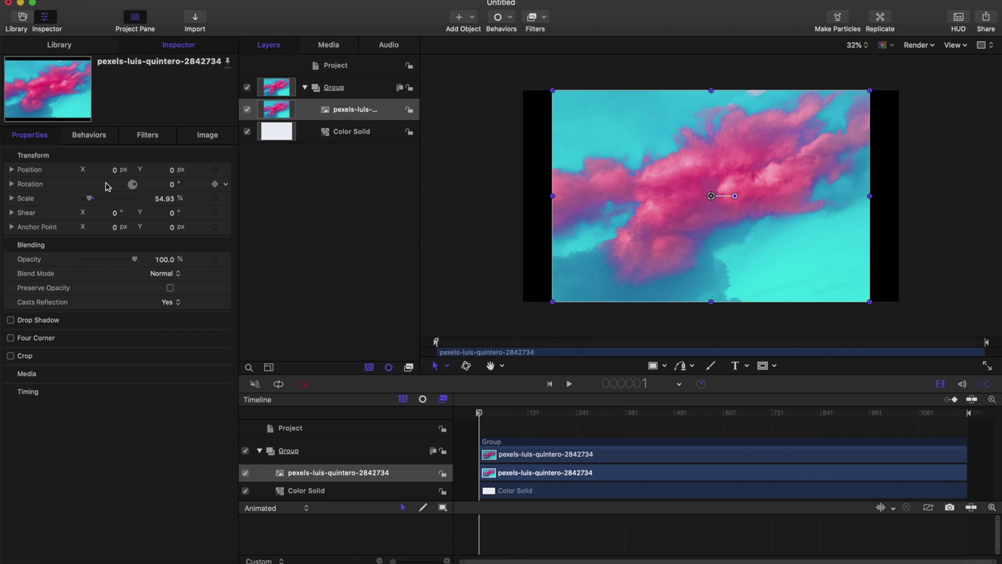
drag(90, 198, 88, 204)
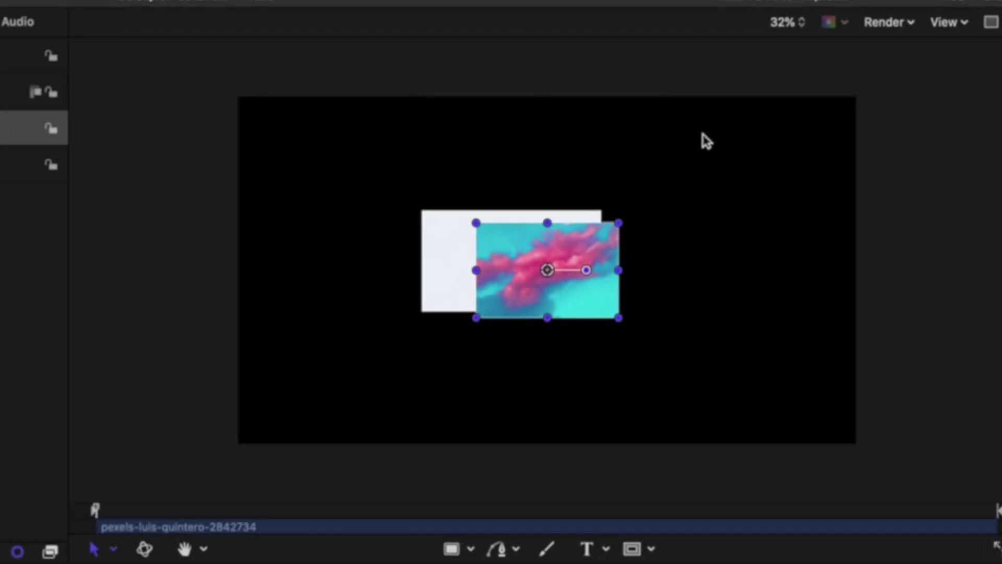
scroll(777, 110, up, 3)
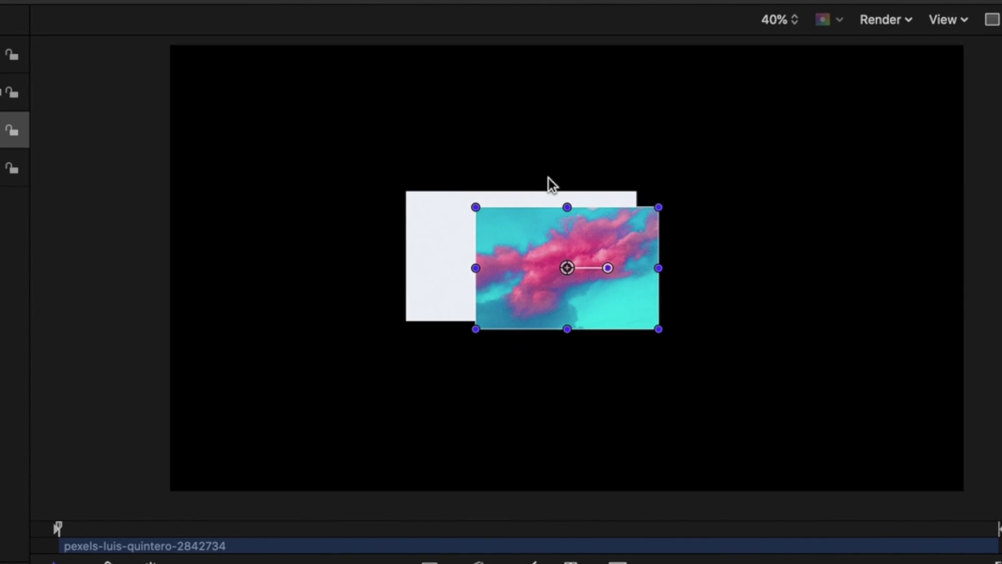
scroll(549, 178, up, 4)
drag(677, 203, 613, 184)
Step: Adjust the white Color Solid's width so it frames the photo, then fit the canvas in view
click(21, 168)
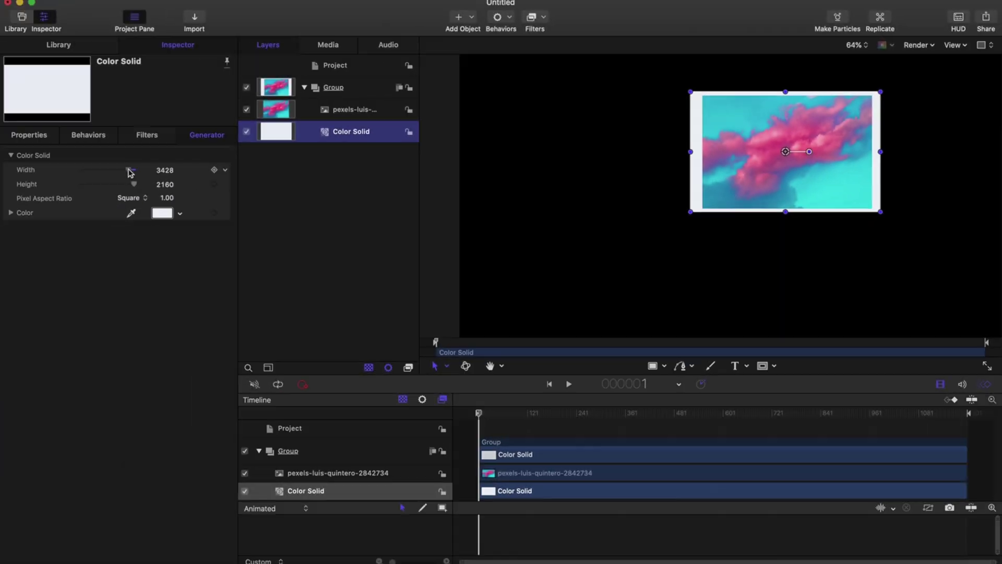
drag(0, 232, 0, 236)
drag(129, 173, 127, 174)
key(super+shift+a)
key(shift+z)
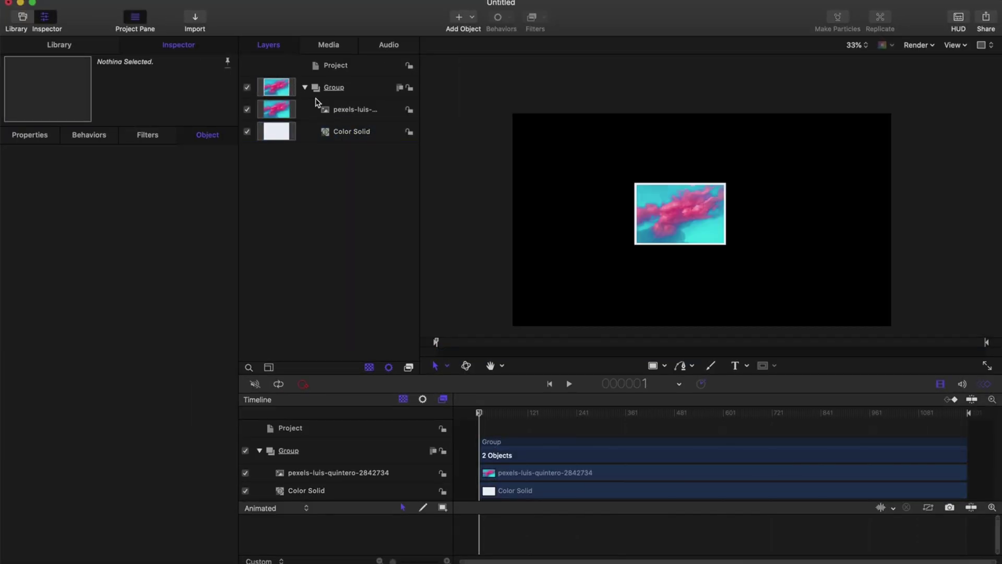
Step: Duplicate the Group layer twice to create more photo prints
click(304, 88)
click(333, 88)
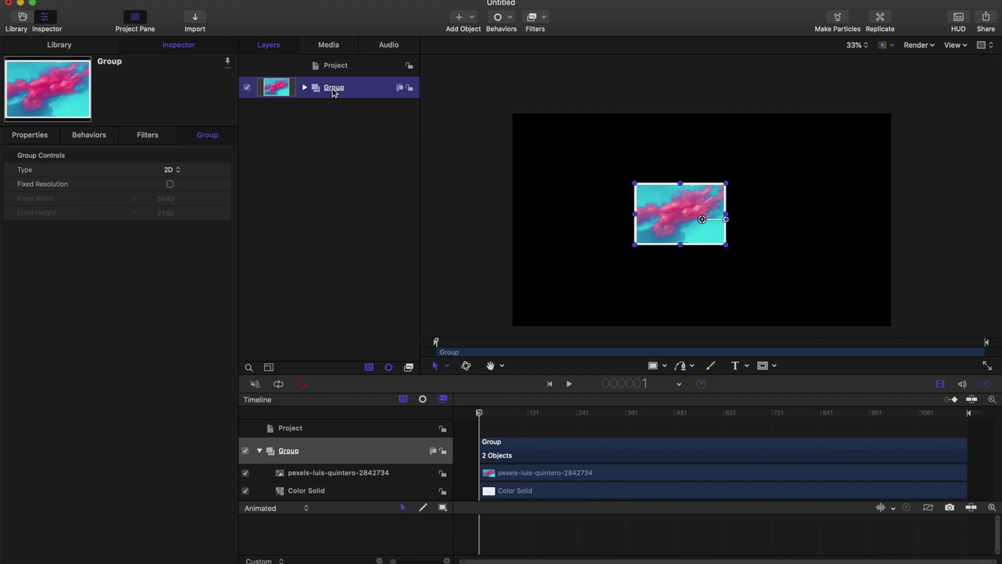
right_click(334, 91)
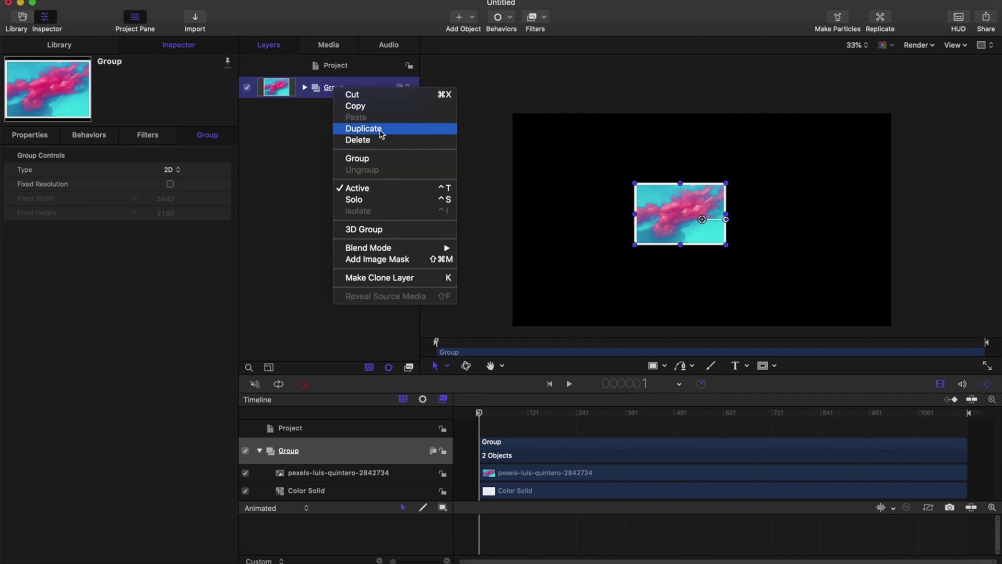
click(366, 129)
right_click(340, 80)
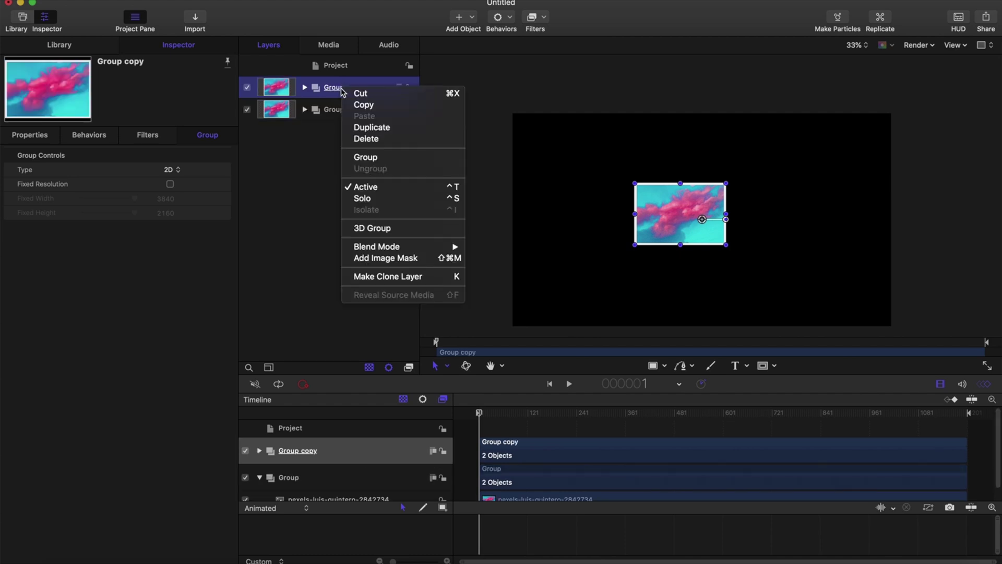
click(366, 129)
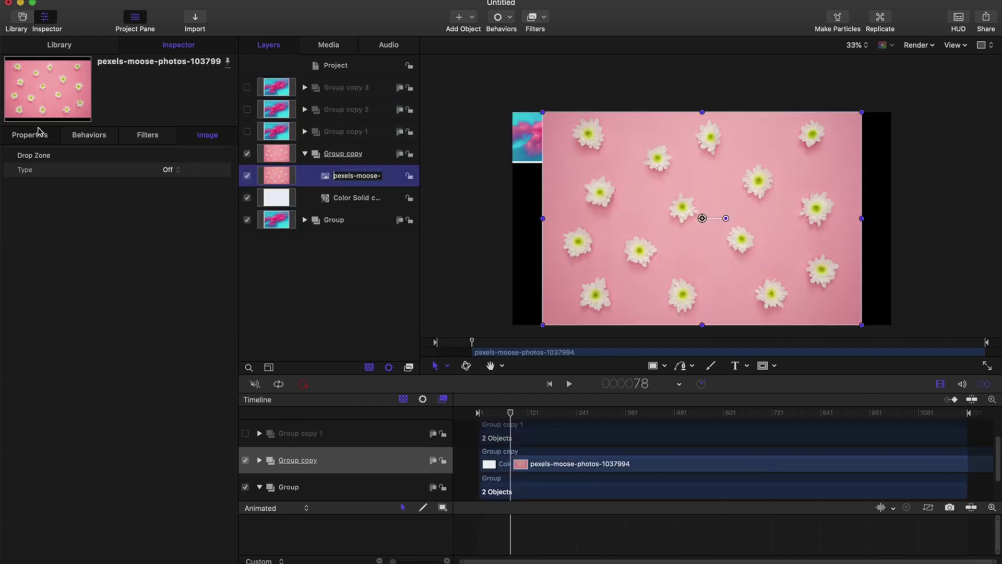
Step: Shrink the flower photo to 15% scale, undoing an accidental rotation
click(38, 134)
drag(90, 198, 87, 199)
drag(706, 212, 700, 206)
click(172, 6)
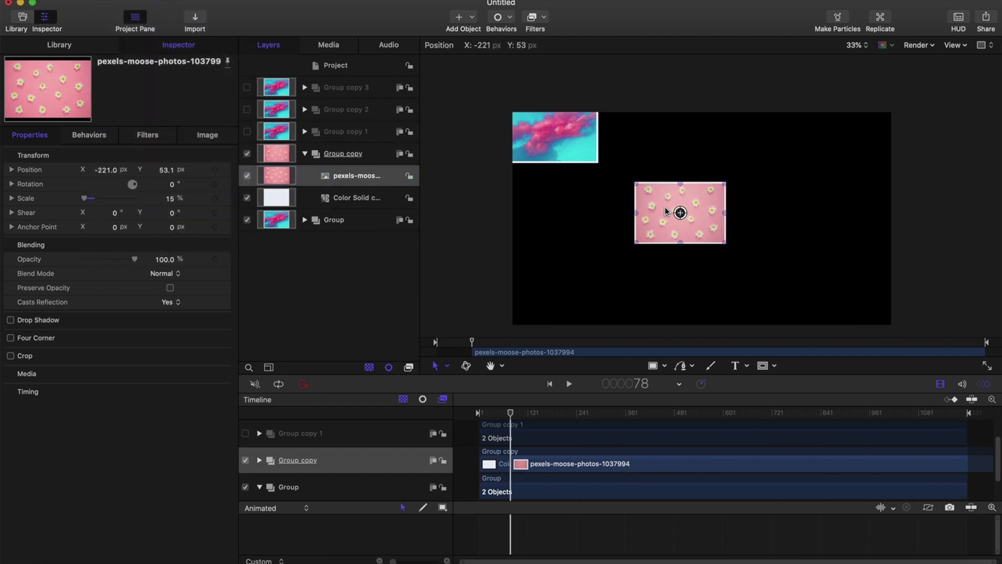
key(super+shift+a)
key(super+equal)
Step: Move the flower print beside the clouds print and nest all photo groups inside Group 1
click(304, 153)
click(339, 153)
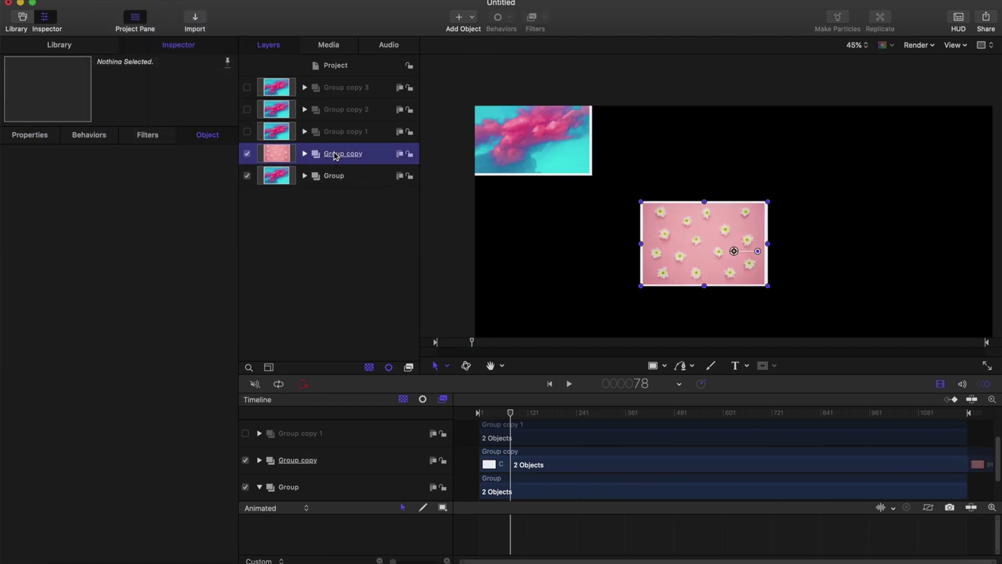
drag(694, 247, 646, 180)
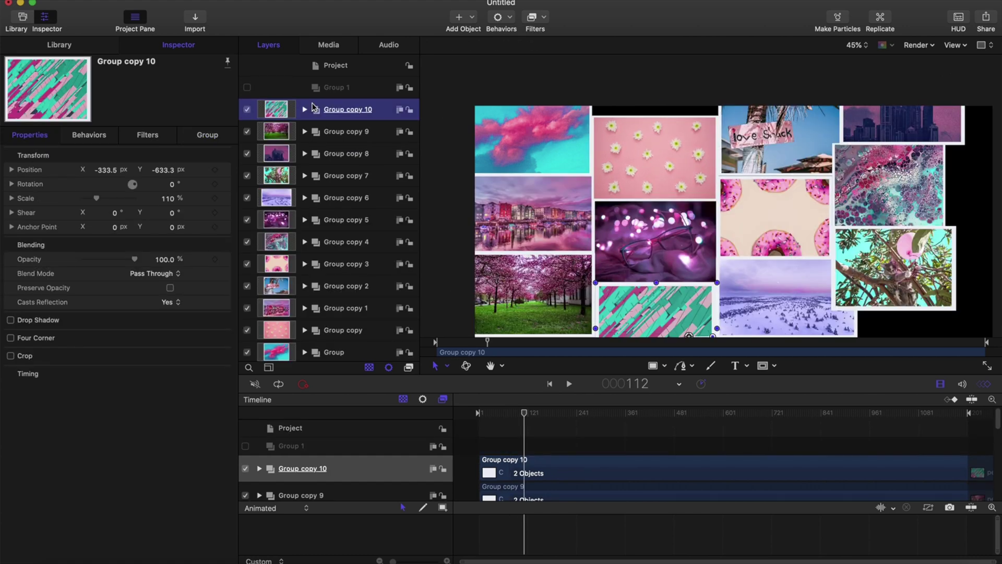
shift+click(328, 342)
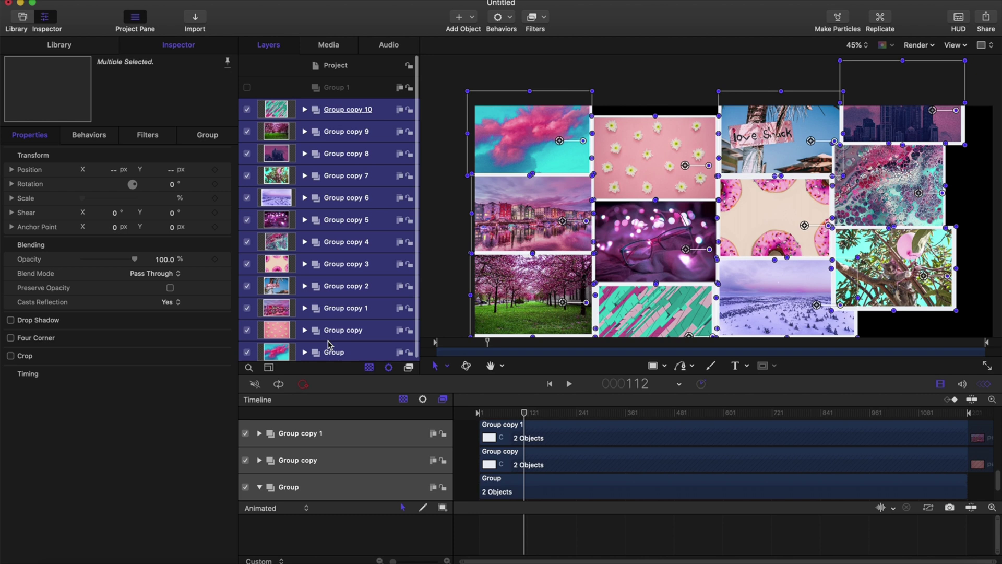
drag(348, 104, 349, 87)
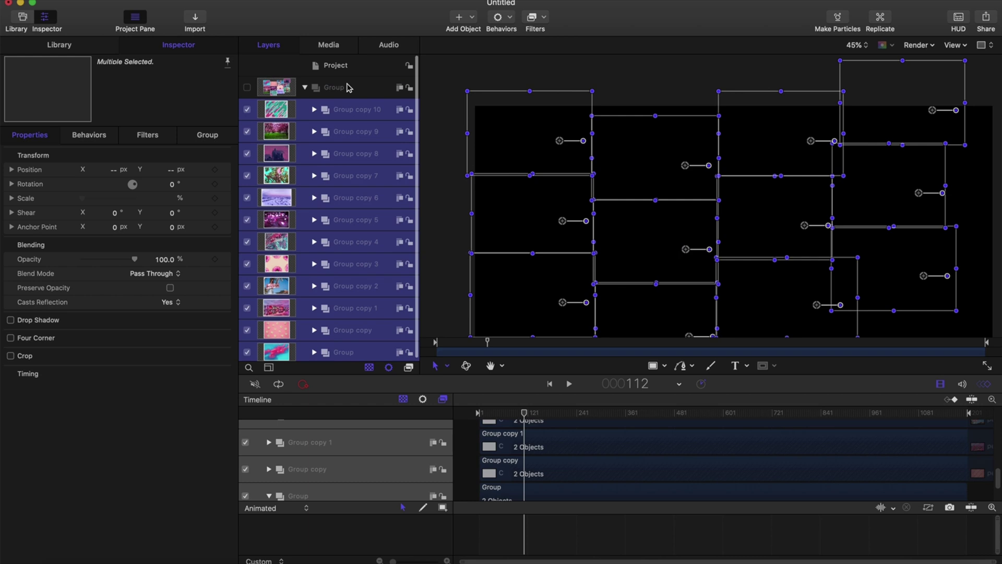
Step: Add a camera, switch the groups to 3D, and view the scene in Perspective
click(303, 88)
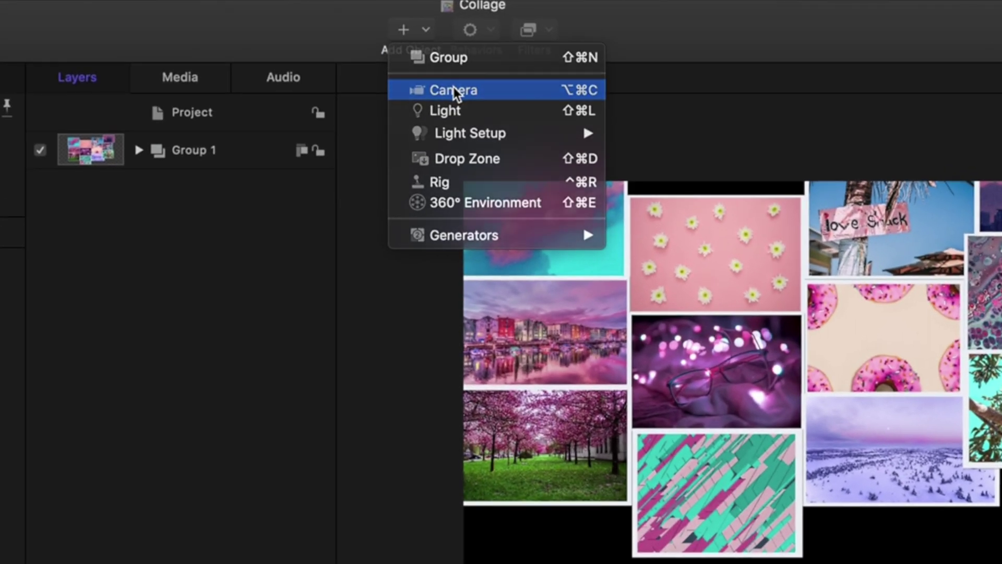
click(453, 87)
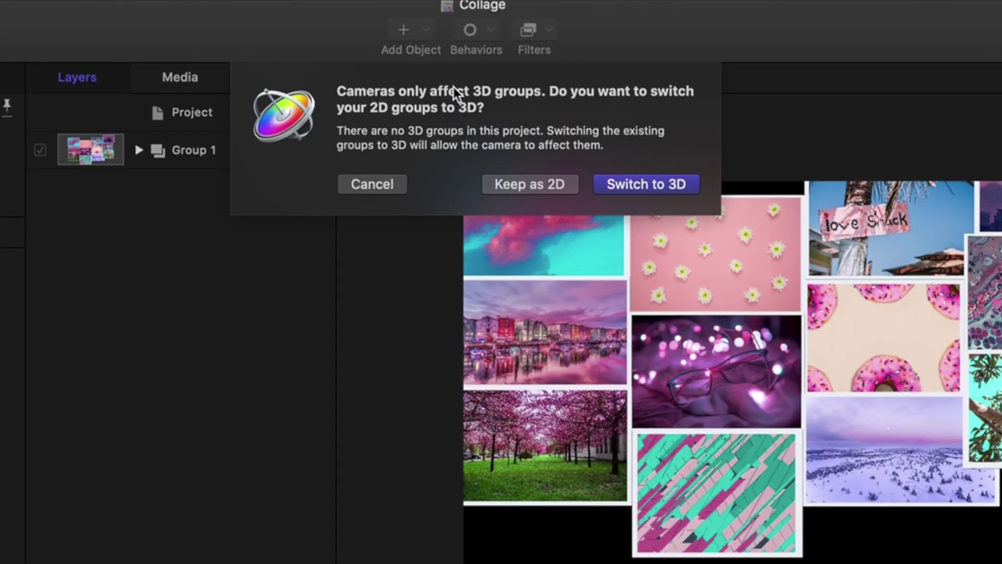
click(642, 185)
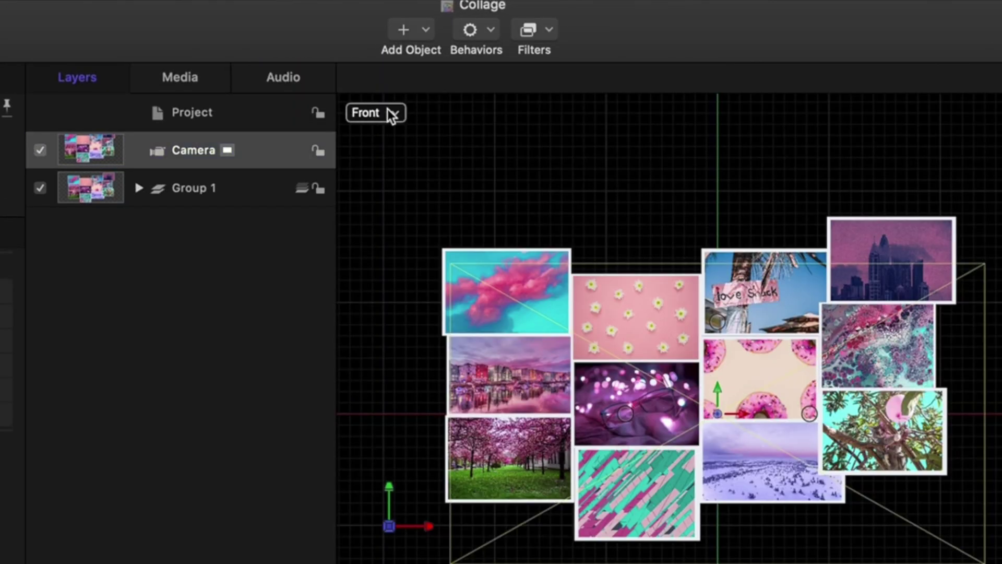
click(390, 112)
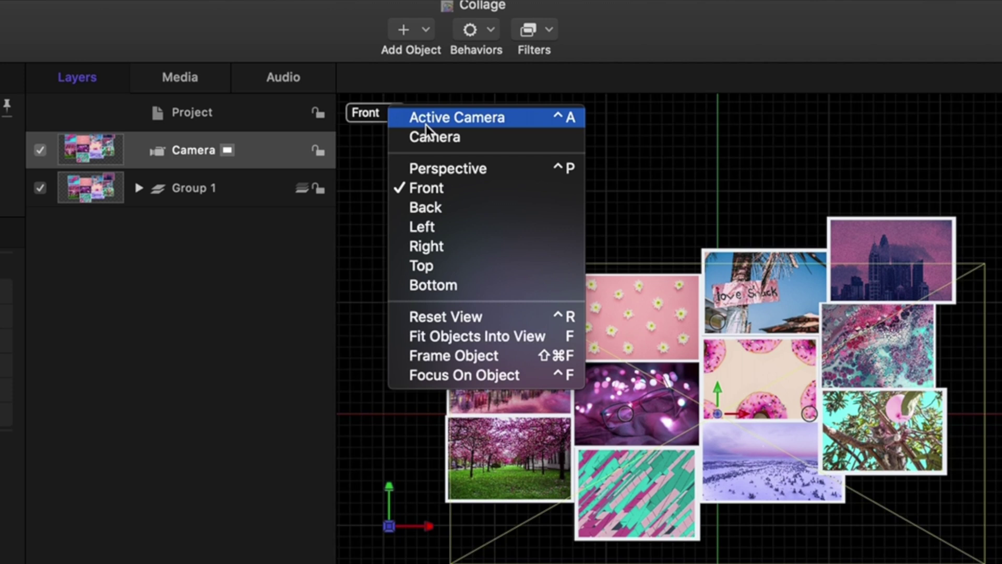
click(438, 166)
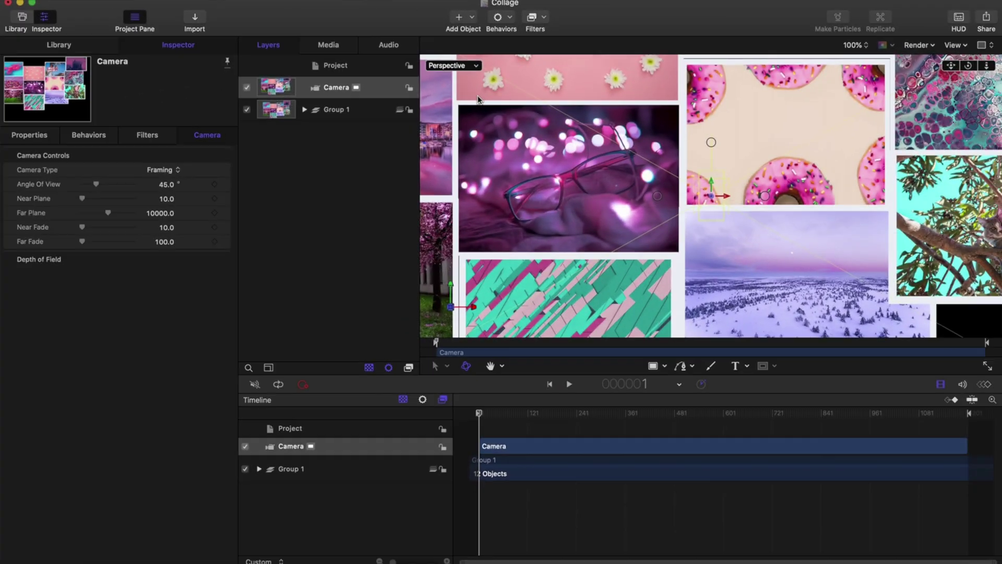
Step: Push the camera closer to the collage and turn on keyframe recording
key(shift+z)
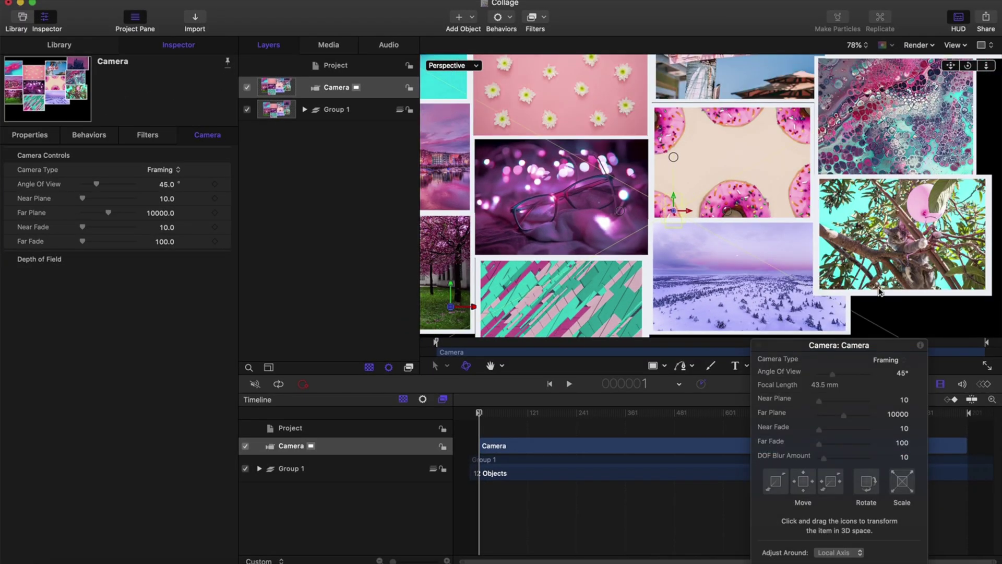
drag(902, 480, 902, 473)
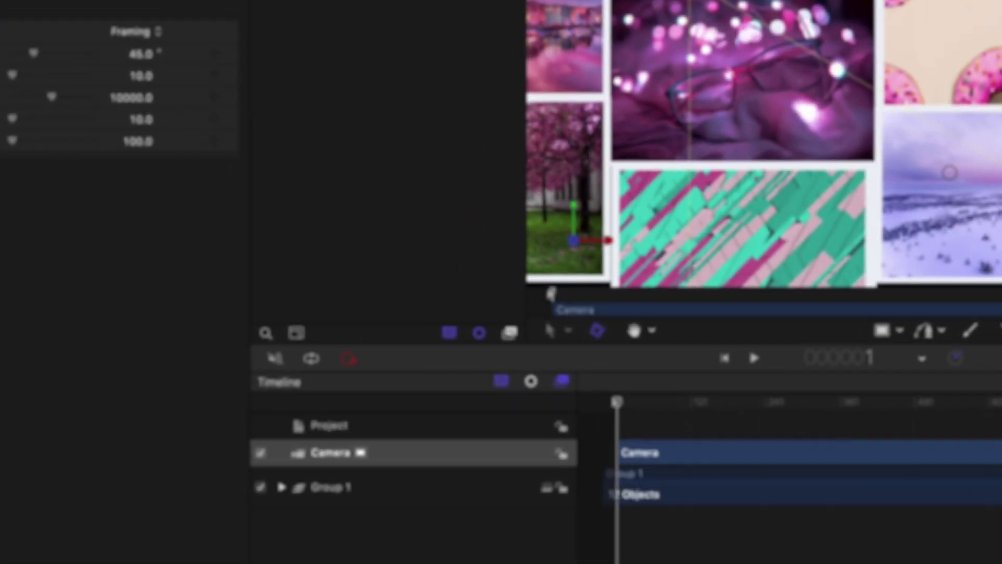
click(365, 348)
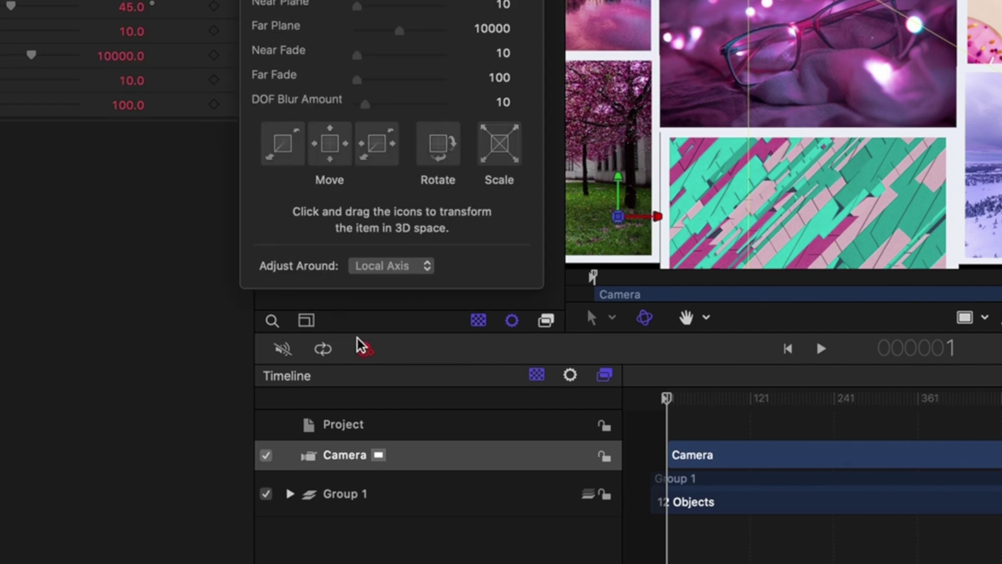
Step: Record the camera zooming in on the collage
key(space)
key(space)
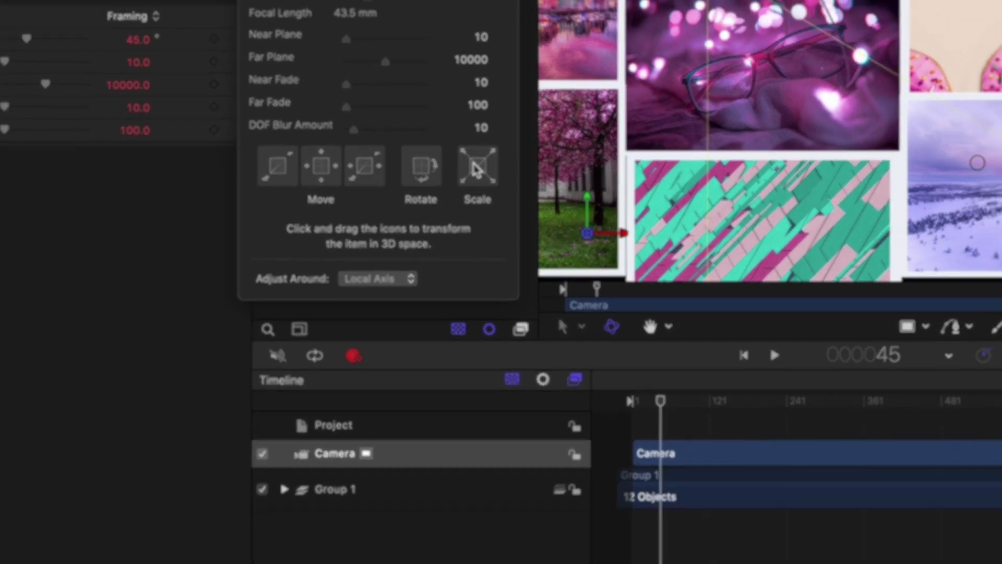
drag(475, 169, 229, 292)
drag(224, 342, 236, 314)
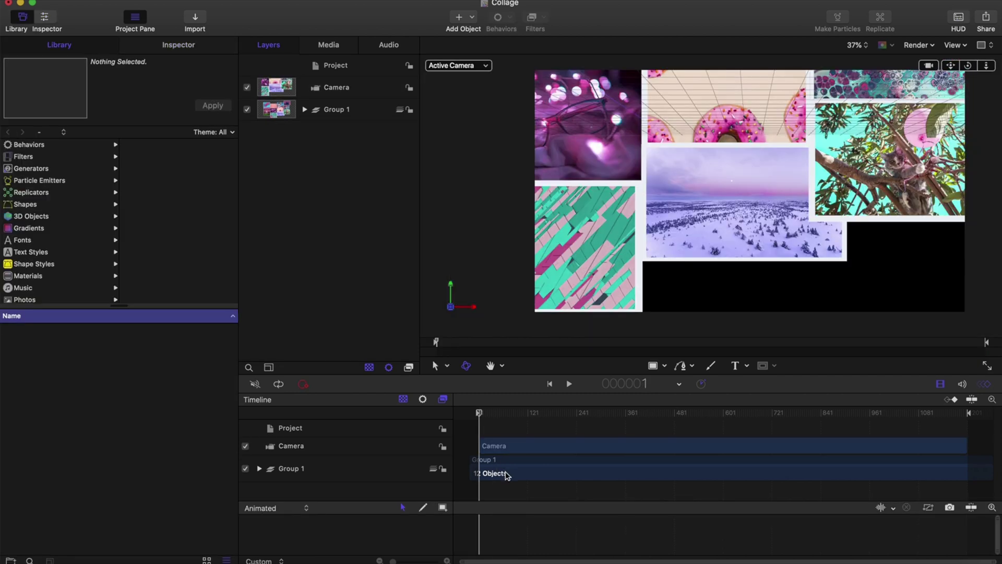
Step: Move the end Scale keyframe to about frame 120 and apply Ease In
click(507, 444)
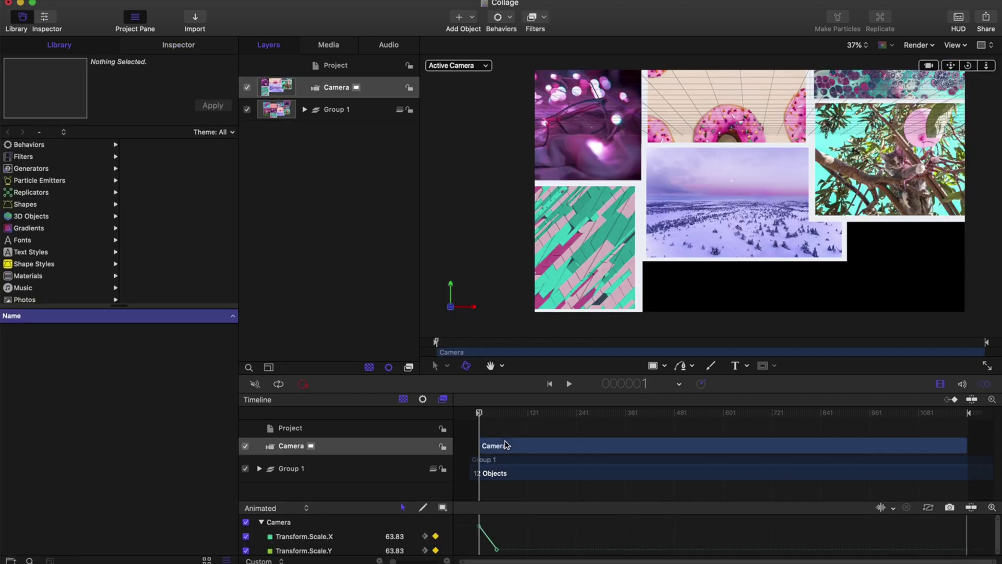
click(497, 551)
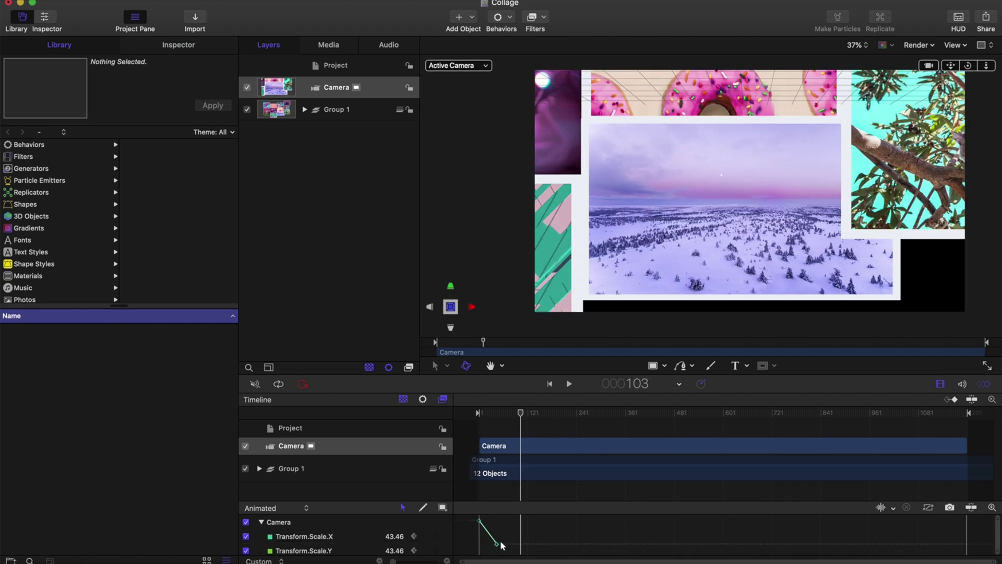
drag(497, 544, 519, 548)
right_click(519, 548)
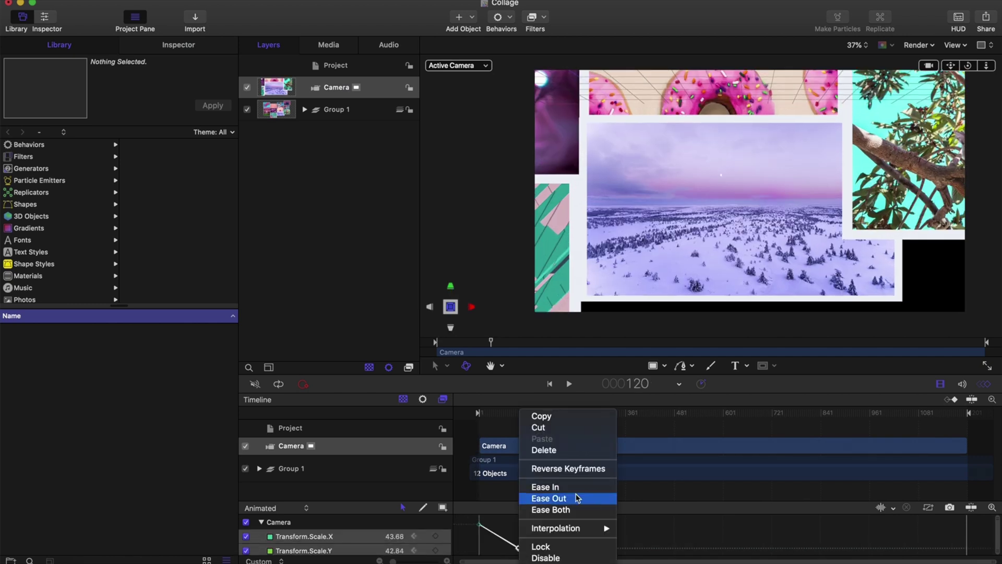
click(577, 488)
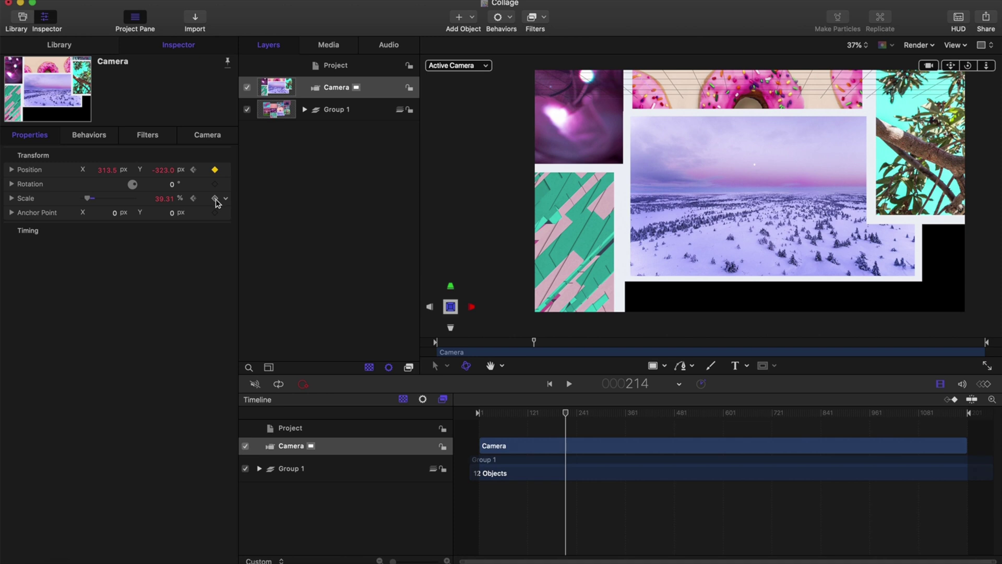
Step: At a later frame, set the camera's Position to 271.6, 837.2 px
click(206, 144)
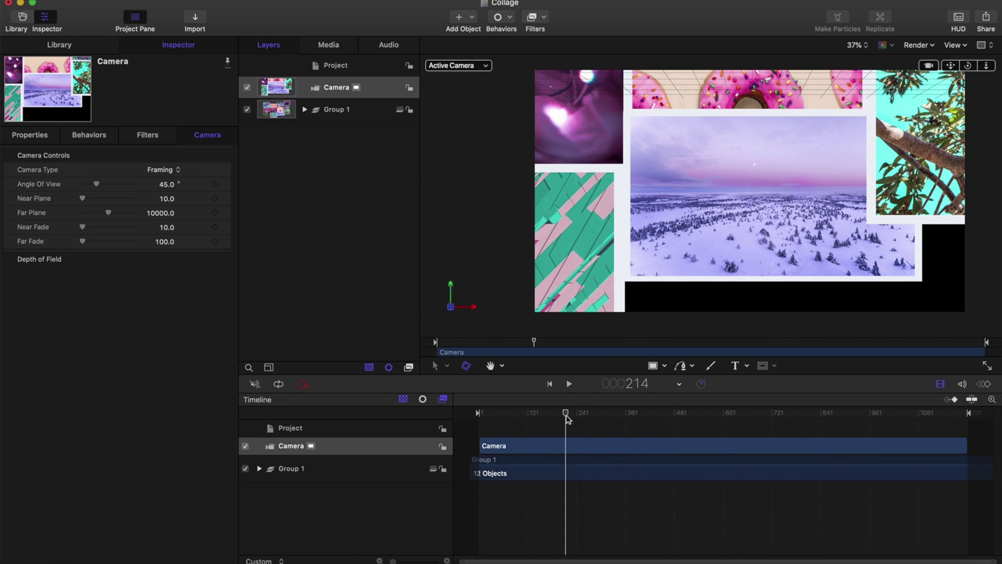
drag(567, 418, 594, 422)
key(F1)
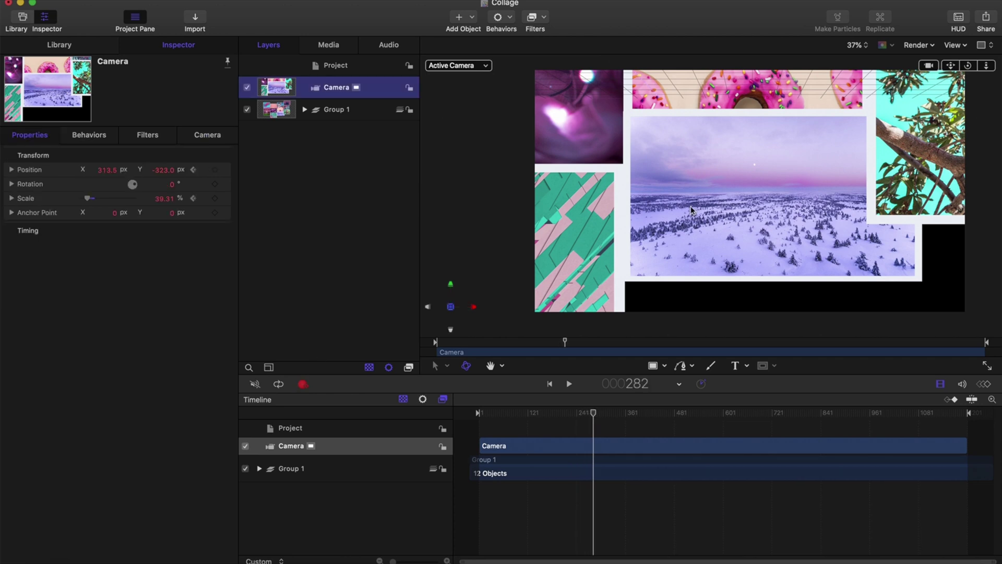
click(106, 170)
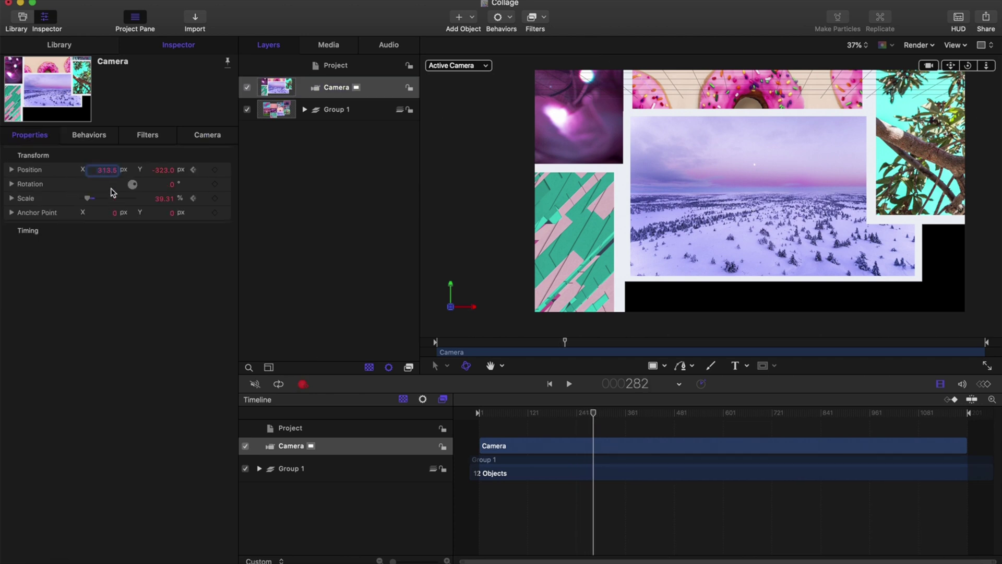
Step: Preview through the scene camera, return to Perspective view, and play the animation from the start
click(458, 65)
click(522, 83)
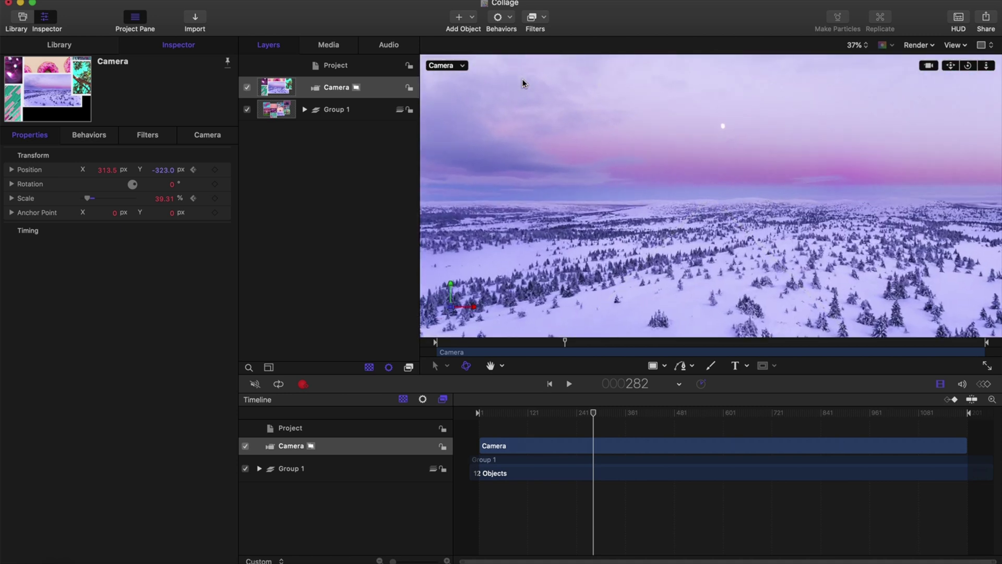
click(462, 66)
click(501, 102)
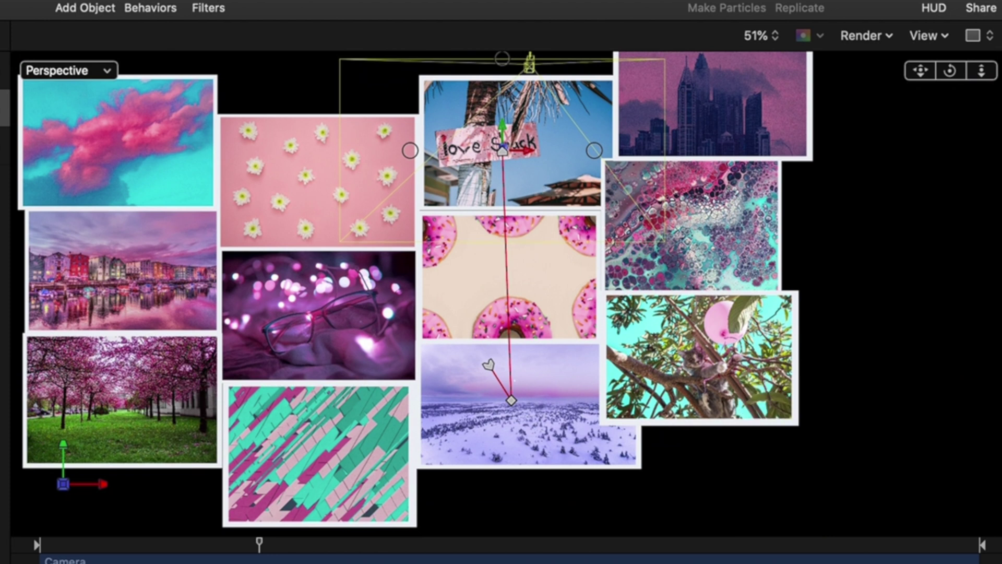
key(shift+space)
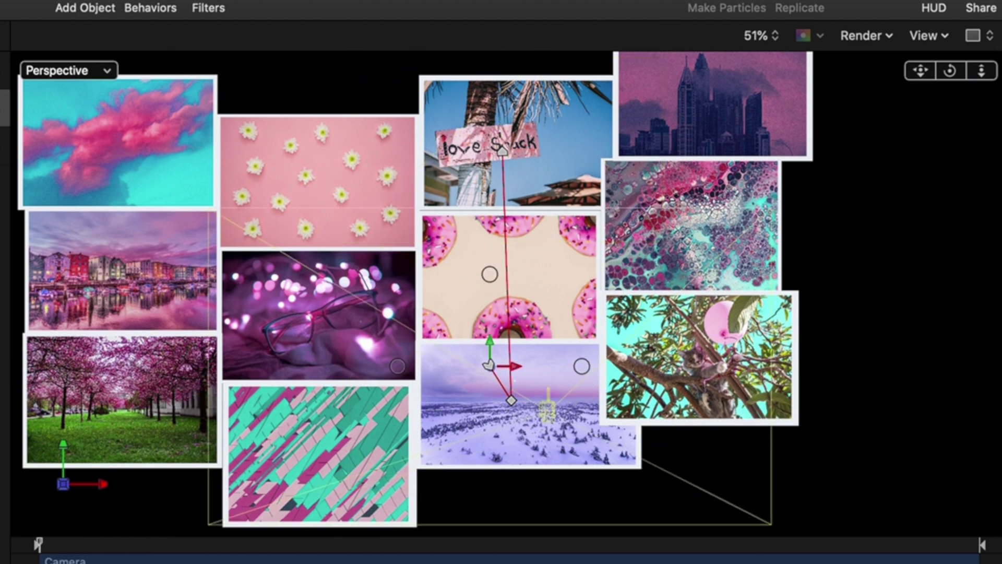
key(space)
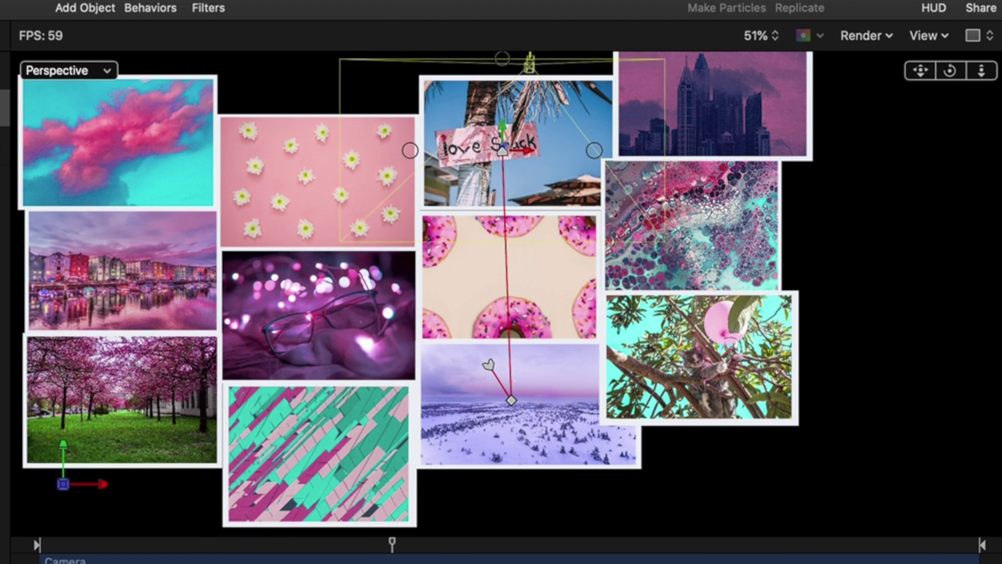
key(space)
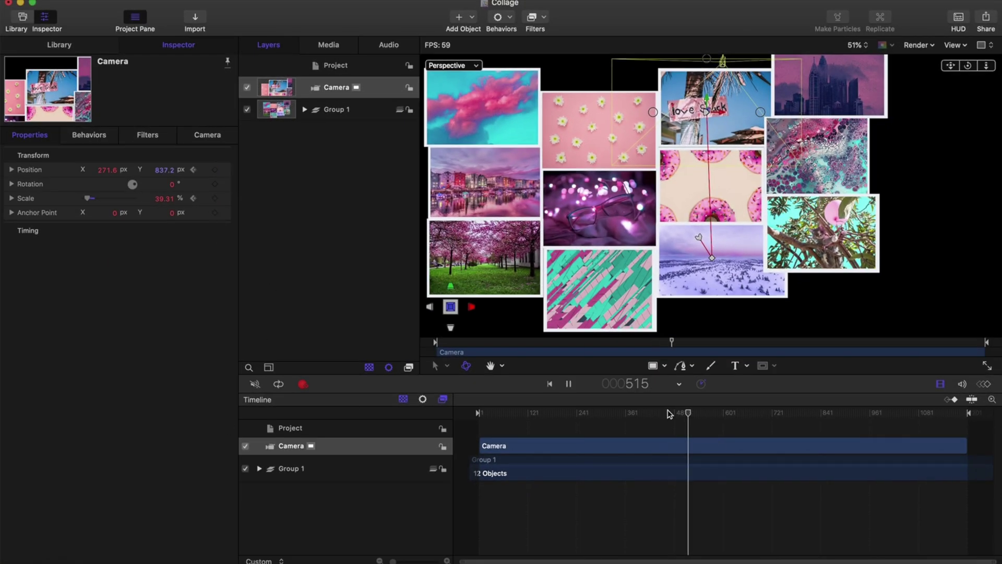
Step: Pan the camera left to keyframe Position -551.8, 75.7 px at frame 583, then play it back
key(space)
drag(725, 113, 613, 220)
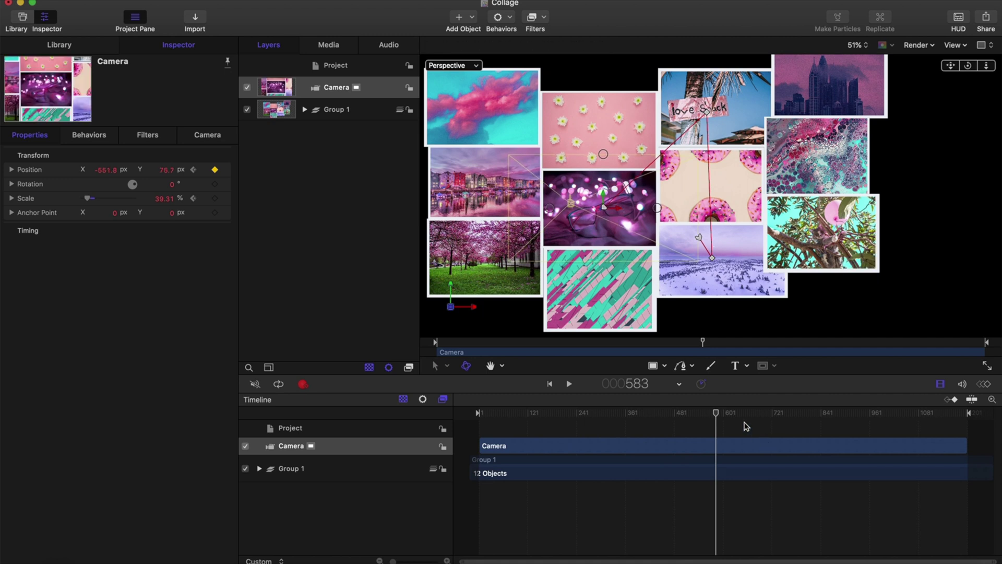
key(space)
key(space)
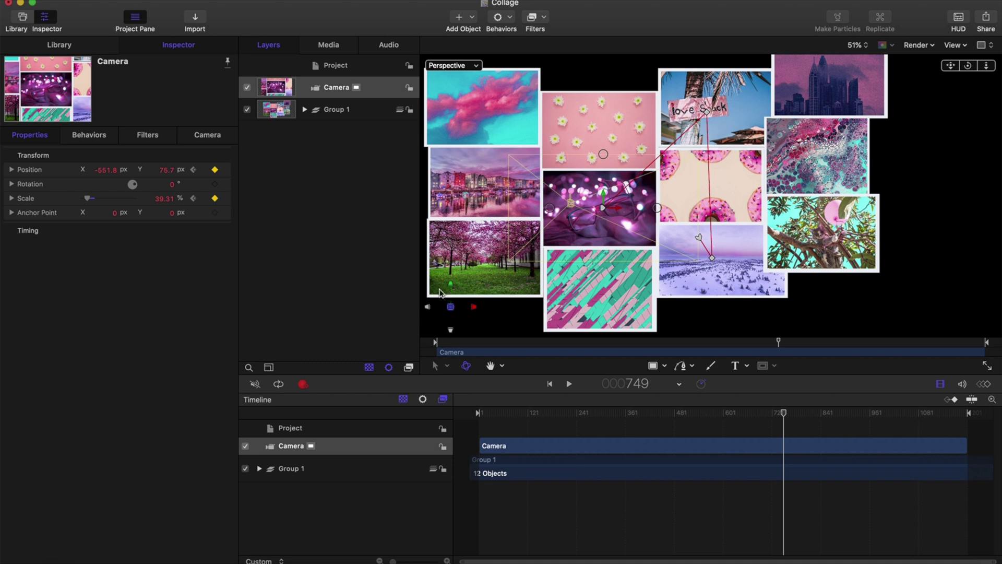
key(space)
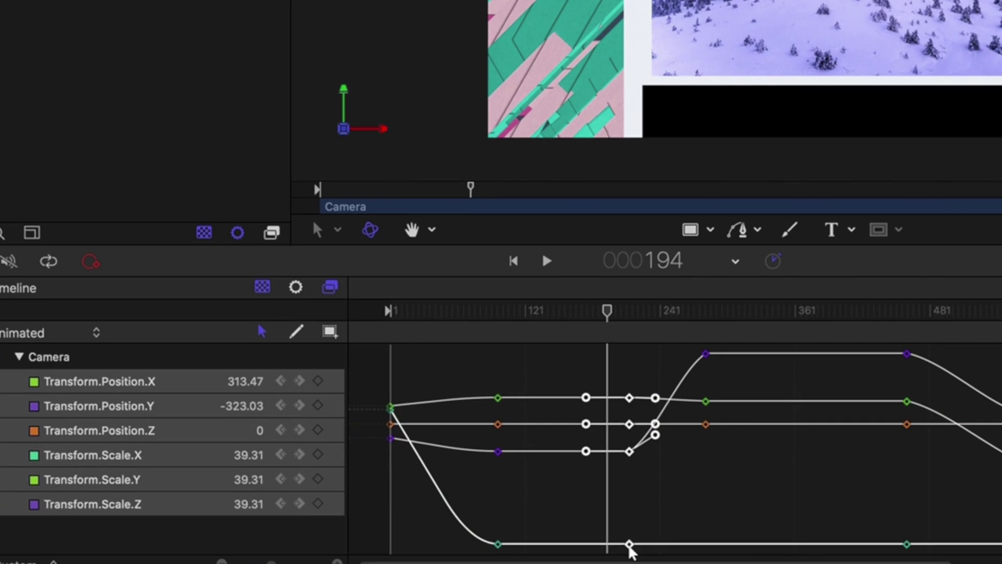
Step: Apply Ease In to the camera keyframes, play back the move, and open the Parameter behaviors list
right_click(630, 547)
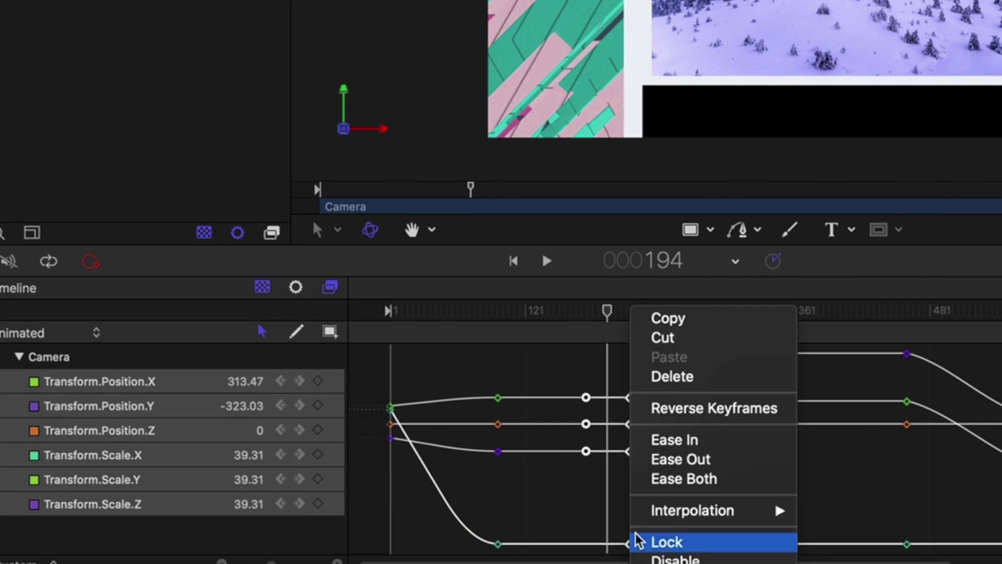
click(679, 441)
key(space)
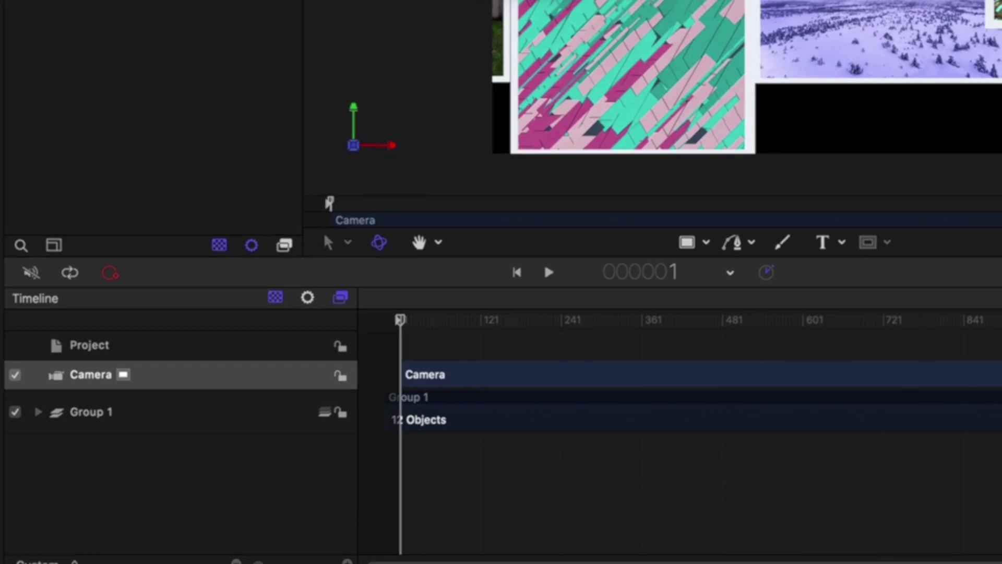
click(497, 17)
mouse_move(545, 78)
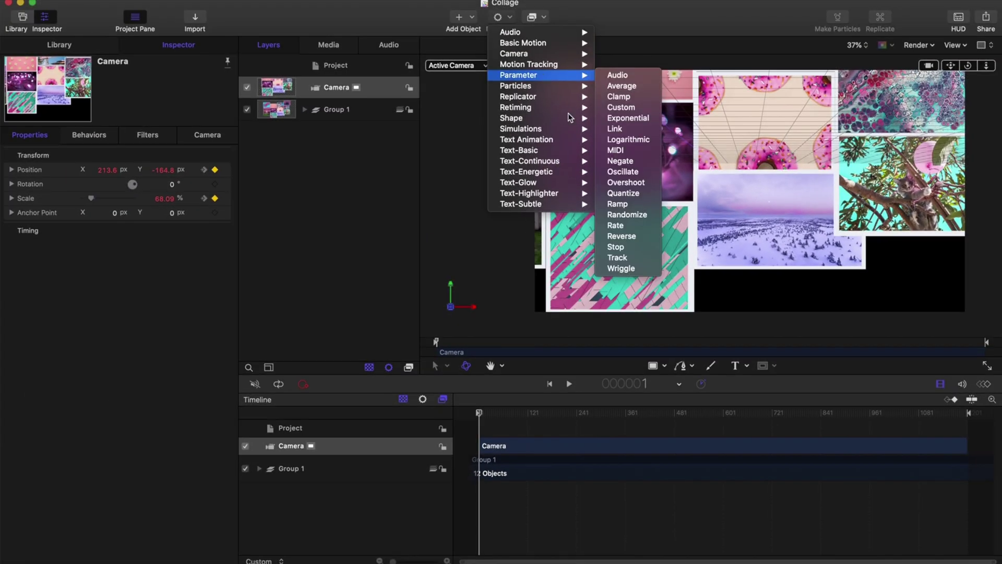
Step: Add a Wriggle to the camera with amount 47 and frequency 0.97, applied to Position X and Y, then preview it
click(621, 268)
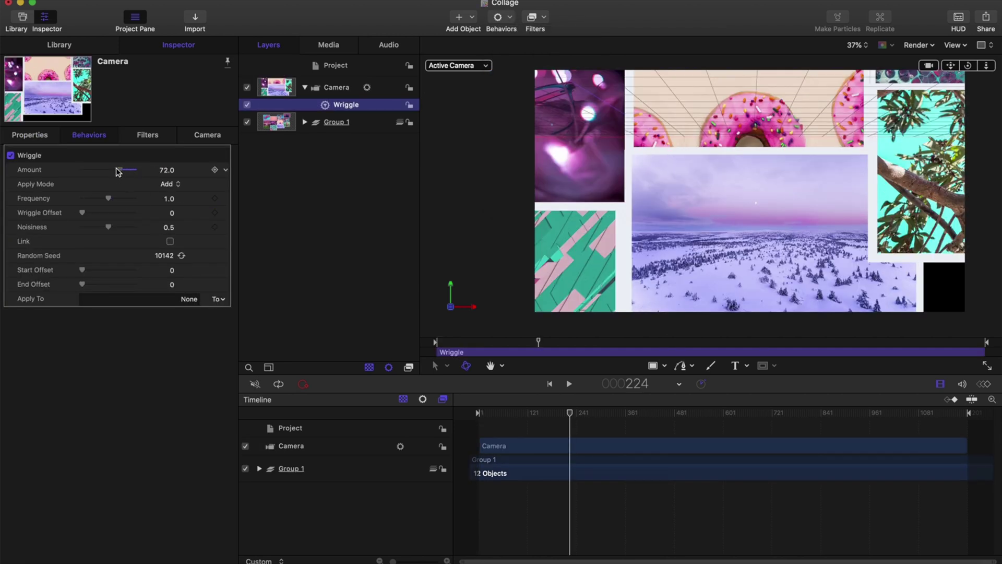
drag(111, 169, 110, 201)
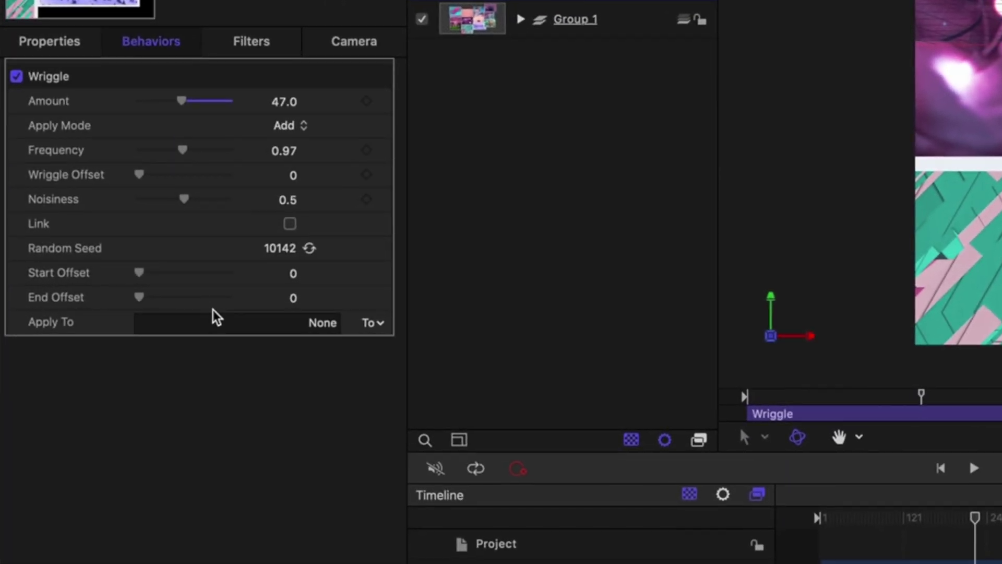
click(368, 323)
mouse_move(381, 344)
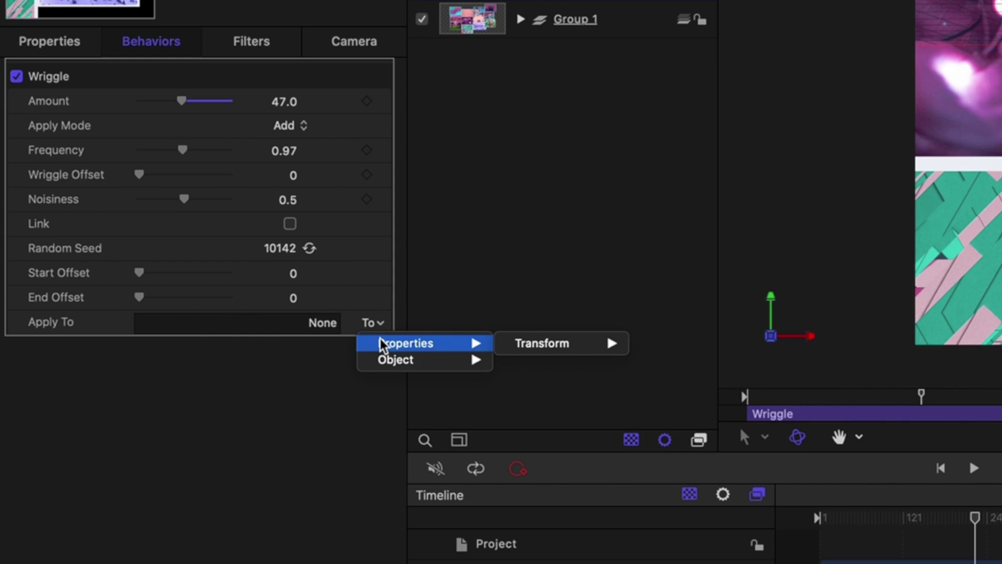
mouse_move(569, 343)
mouse_move(675, 344)
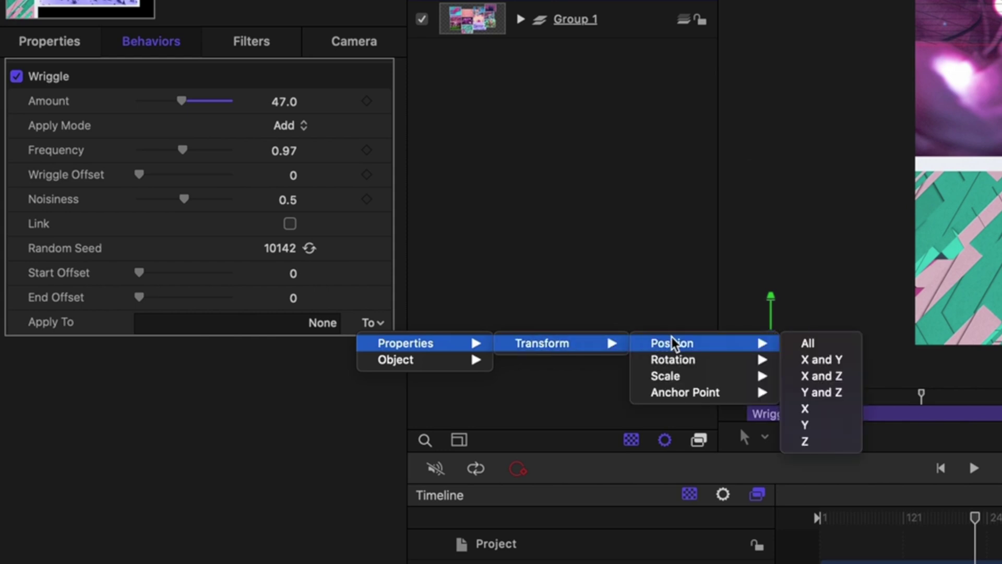
click(824, 359)
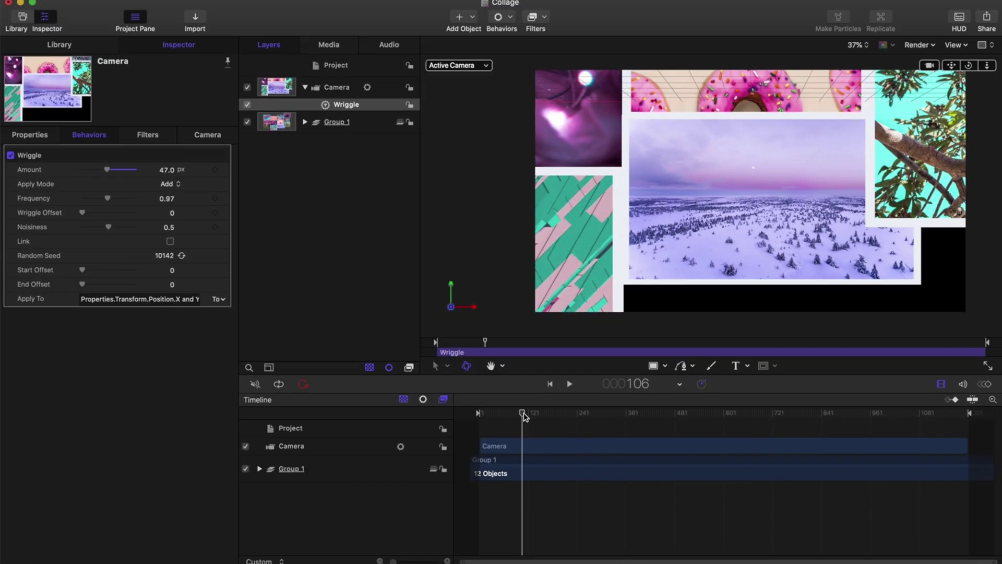
drag(754, 477, 782, 481)
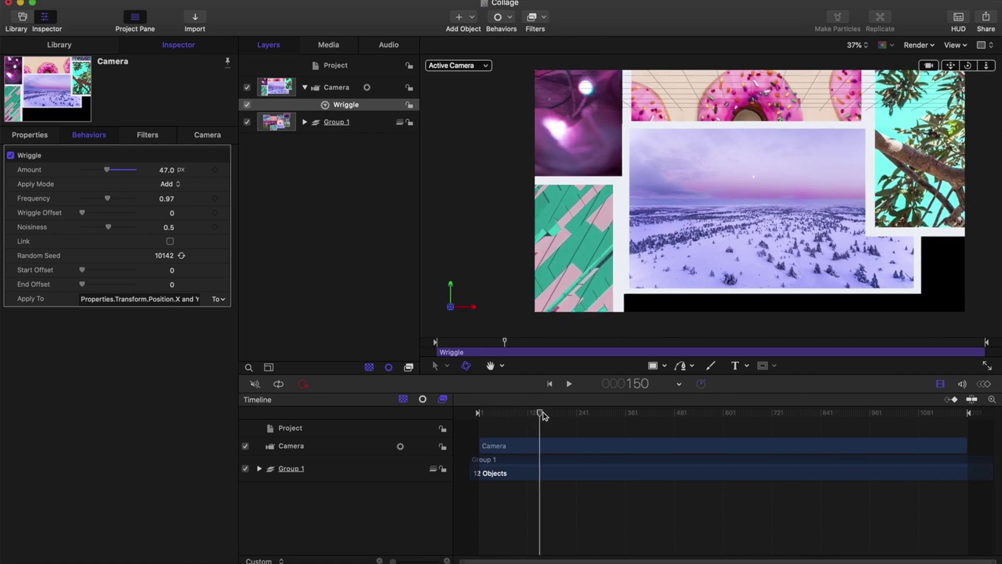
drag(543, 414, 453, 418)
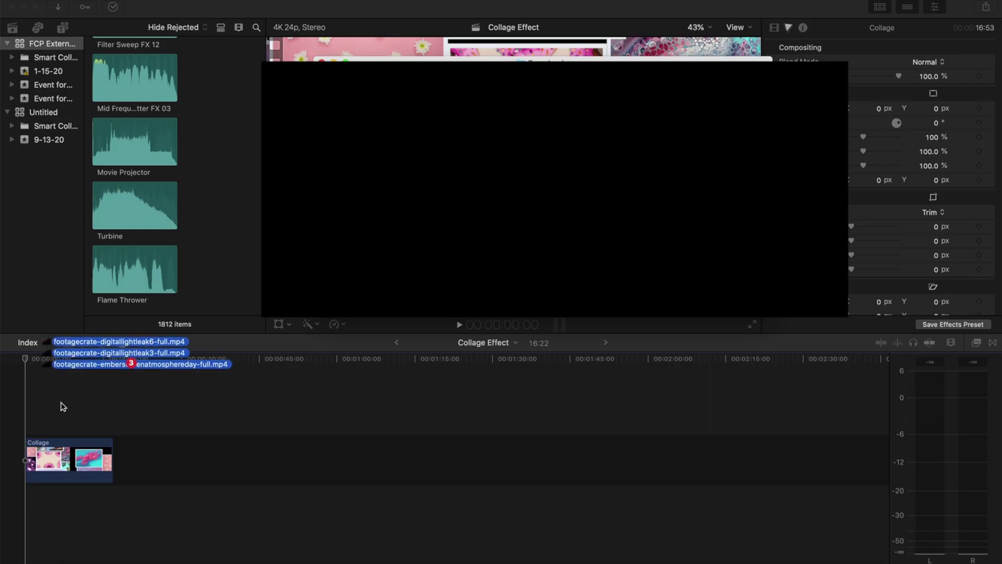
Step: Add the light-leak clips to the timeline above the collage and play them
drag(62, 406, 65, 402)
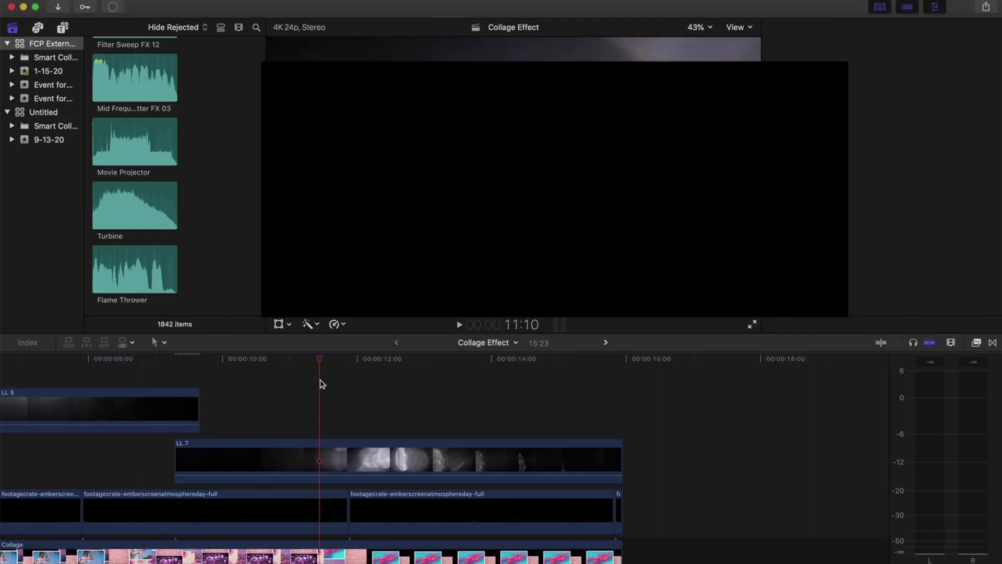
key(space)
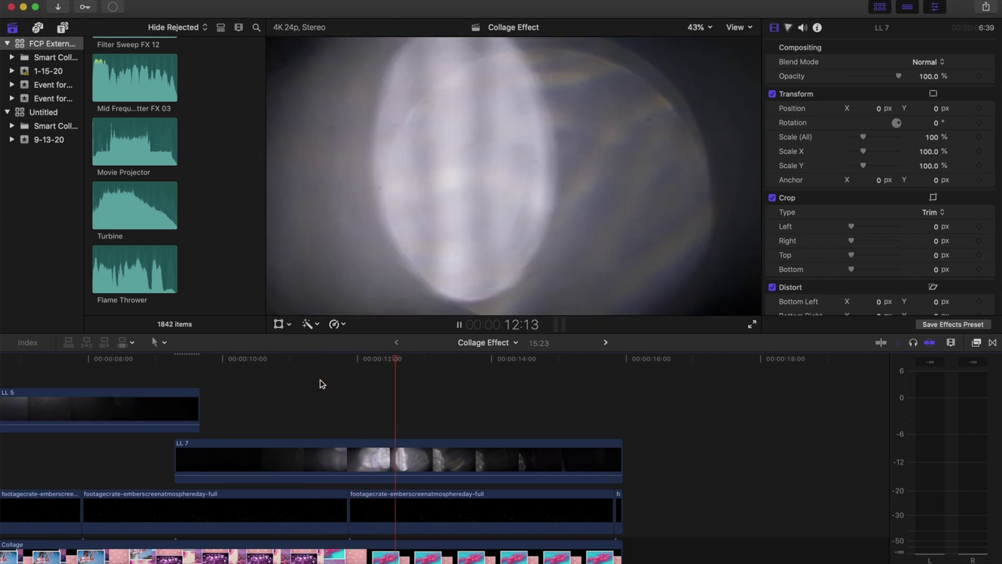
key(space)
Step: Set the LL 7 clip's blend mode to Screen and play back from about 8 seconds
click(422, 447)
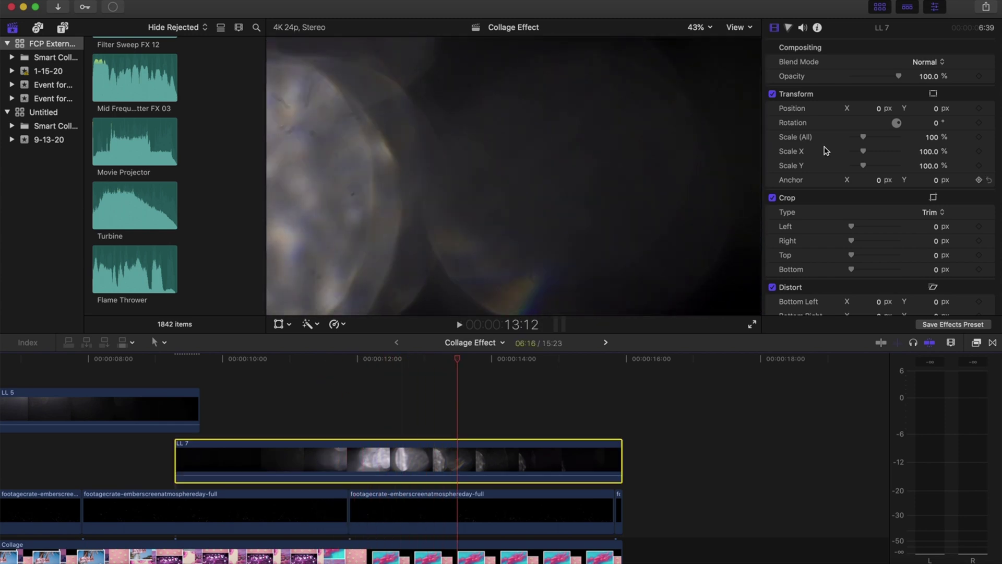
click(930, 61)
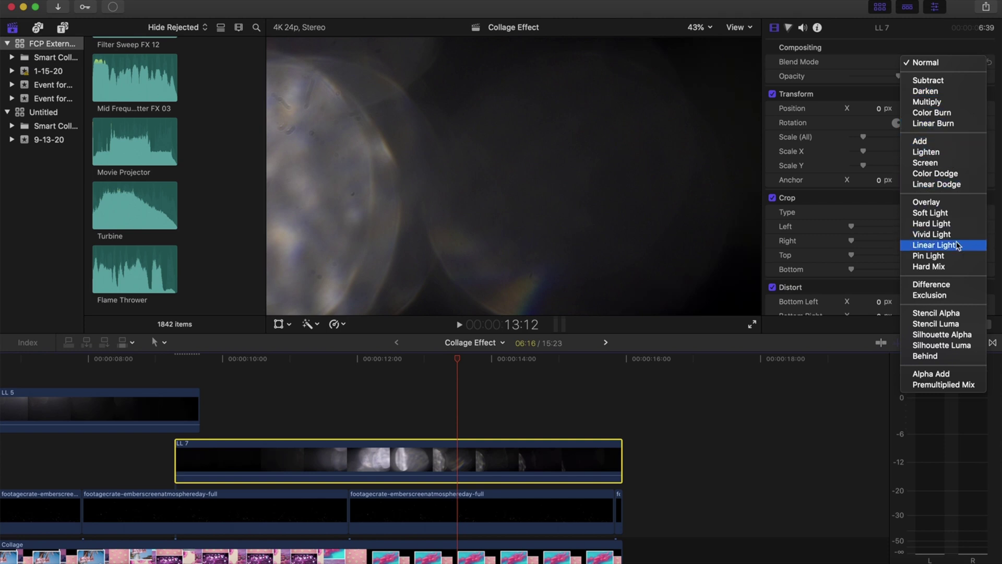
click(947, 165)
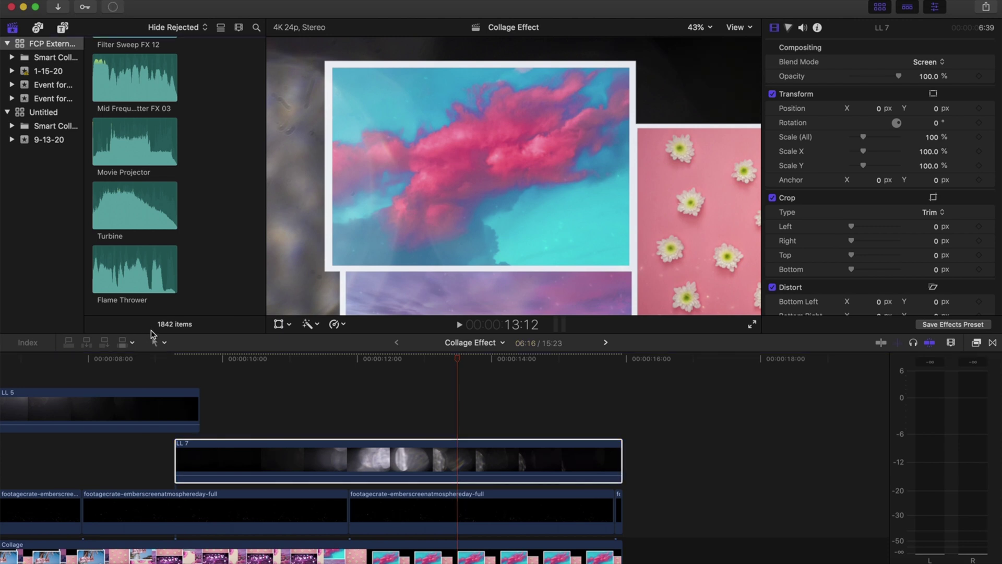
click(129, 371)
key(space)
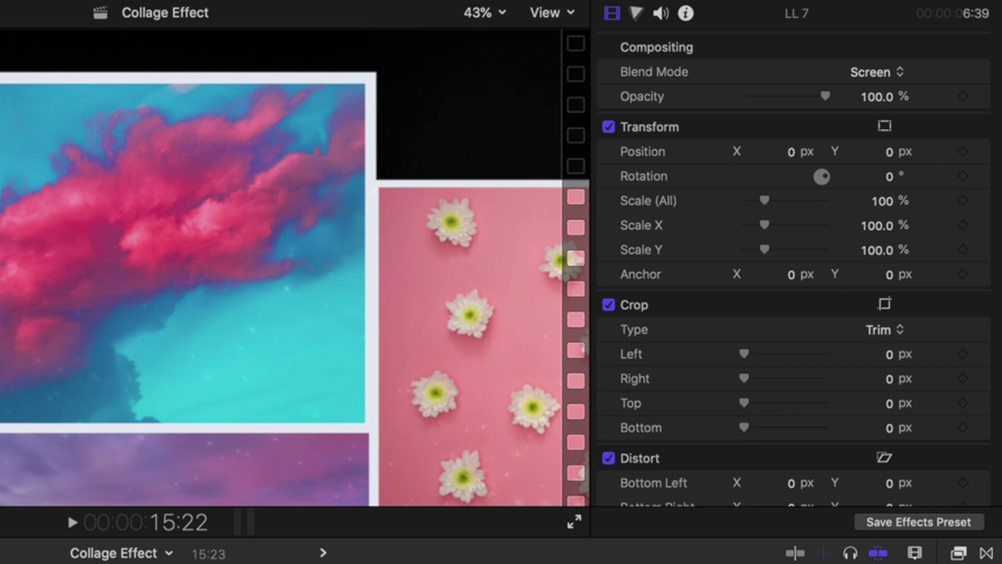
Step: Shift the LL 7 light leak clip left by about 2:04 in the timeline, then deselect it
drag(689, 462, 600, 462)
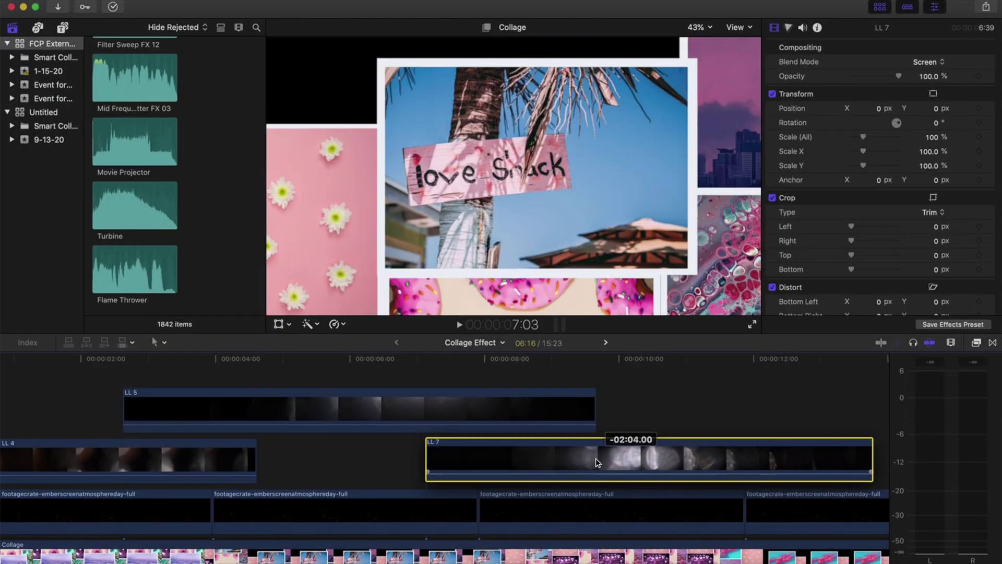
click(396, 384)
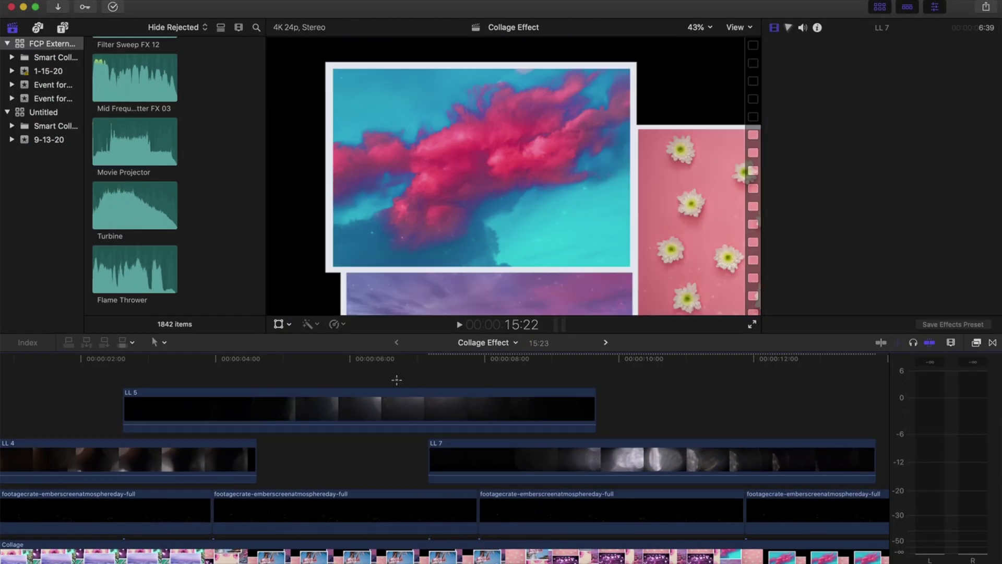